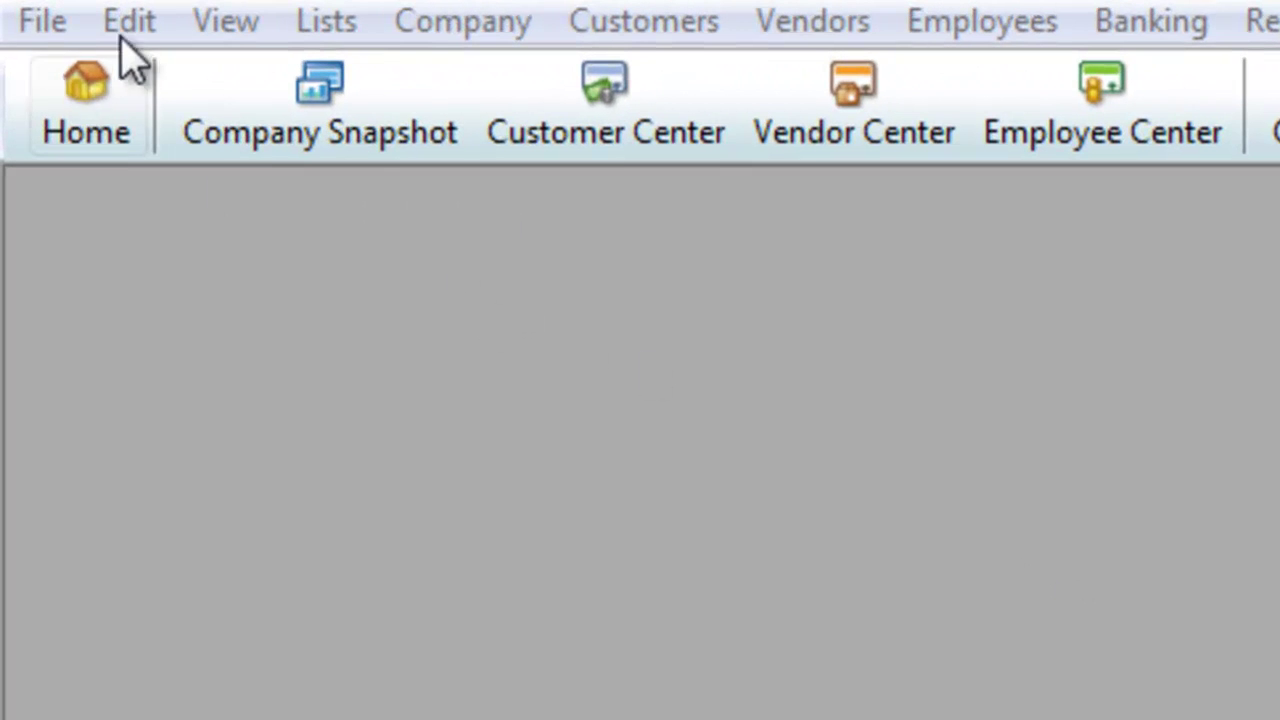
- Check 'Prompt to assign classes' in Accounting company preferences and save the change
left_click(128, 22)
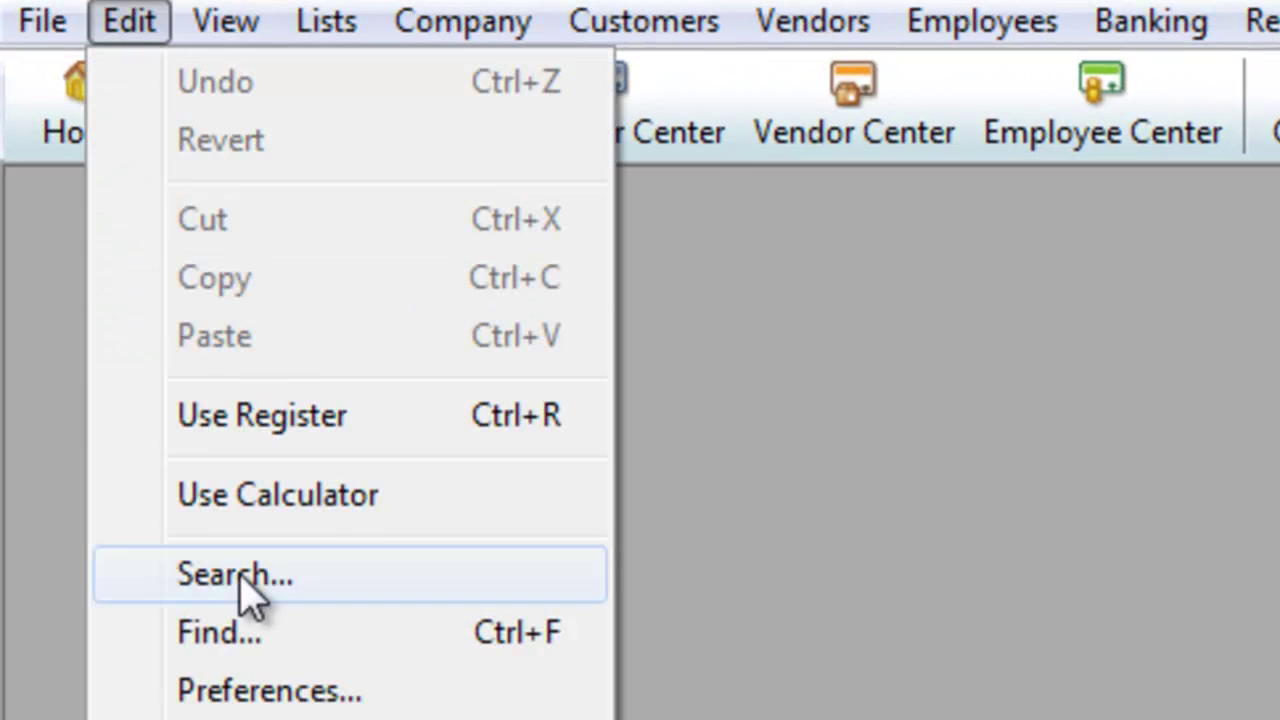
left_click(240, 692)
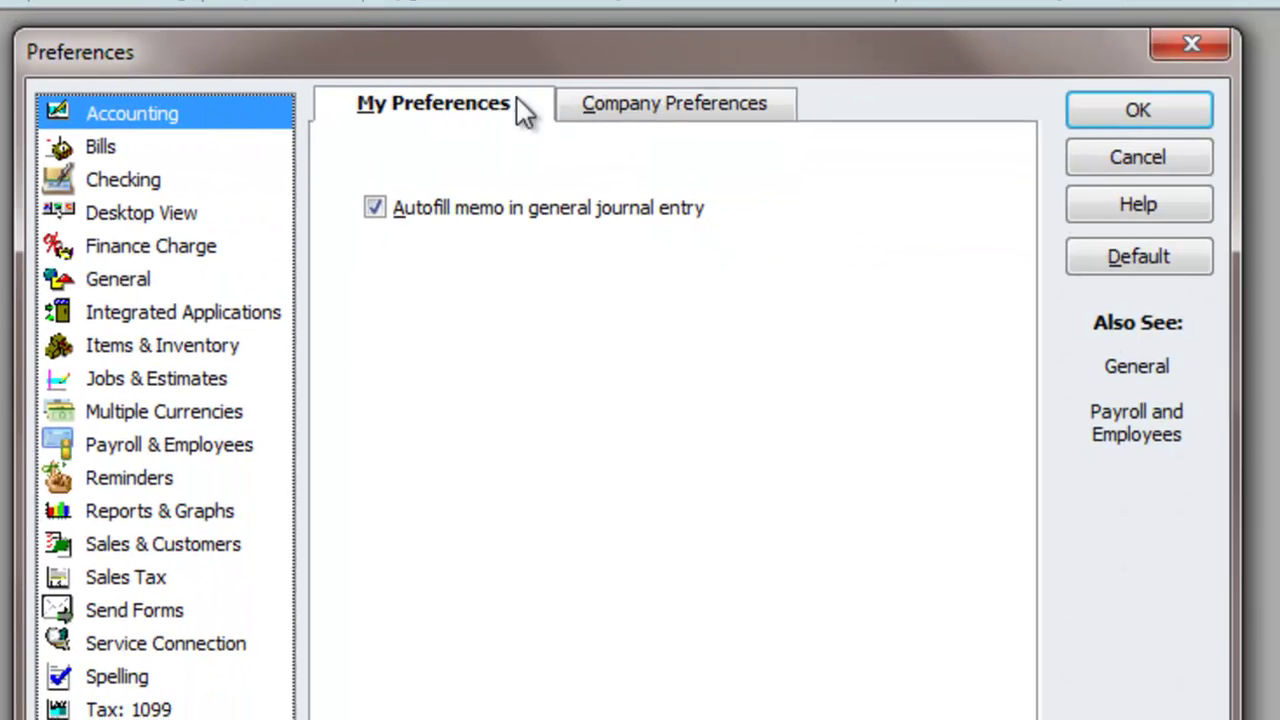
left_click(1250, 150)
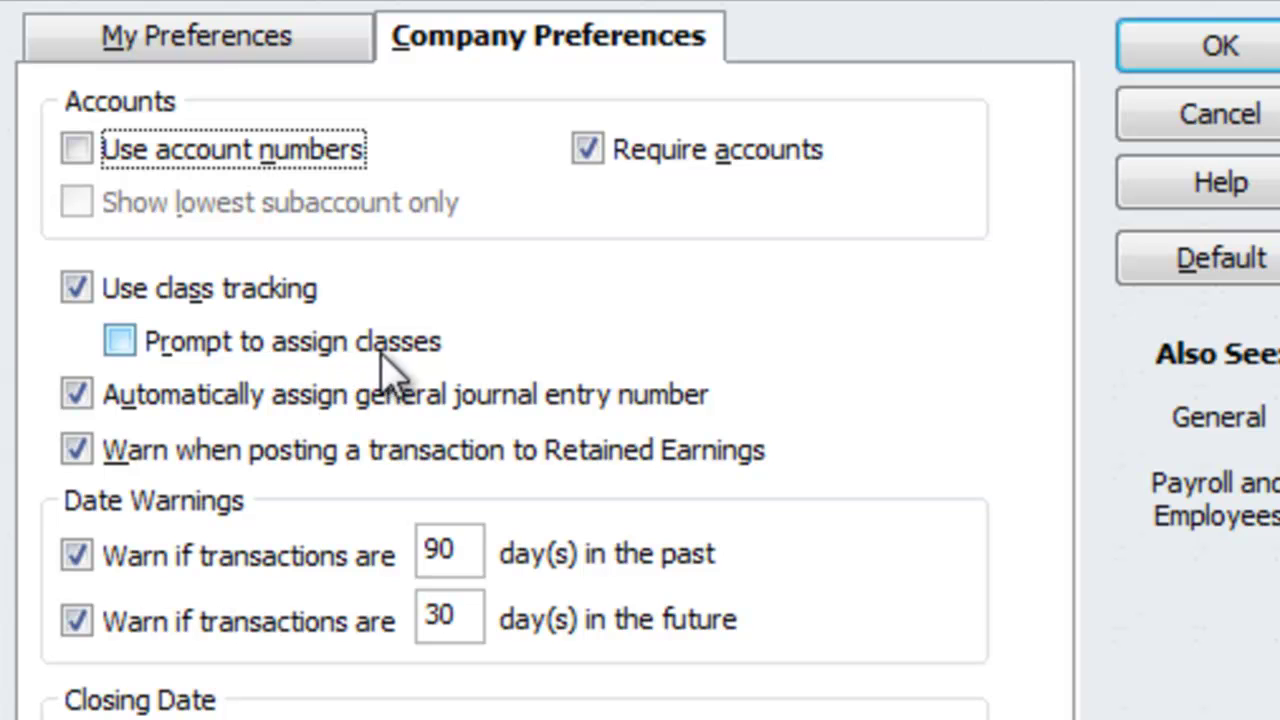
left_click(122, 338)
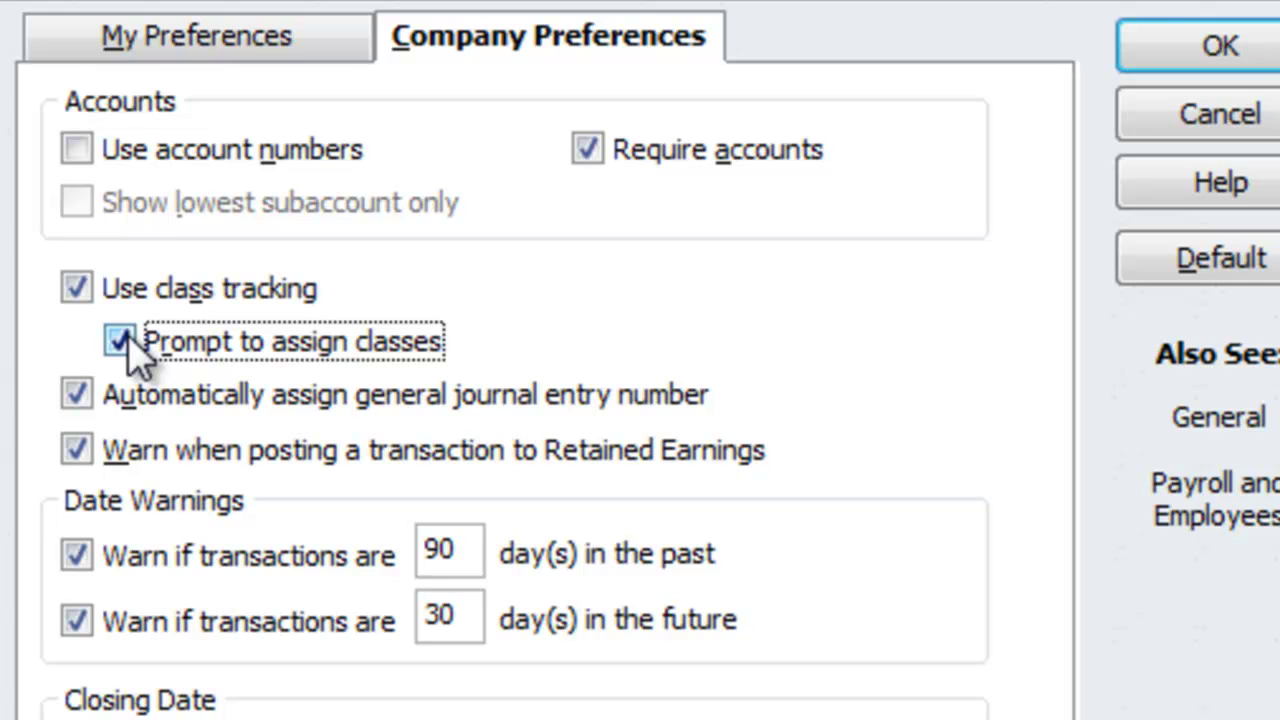
left_click(1142, 50)
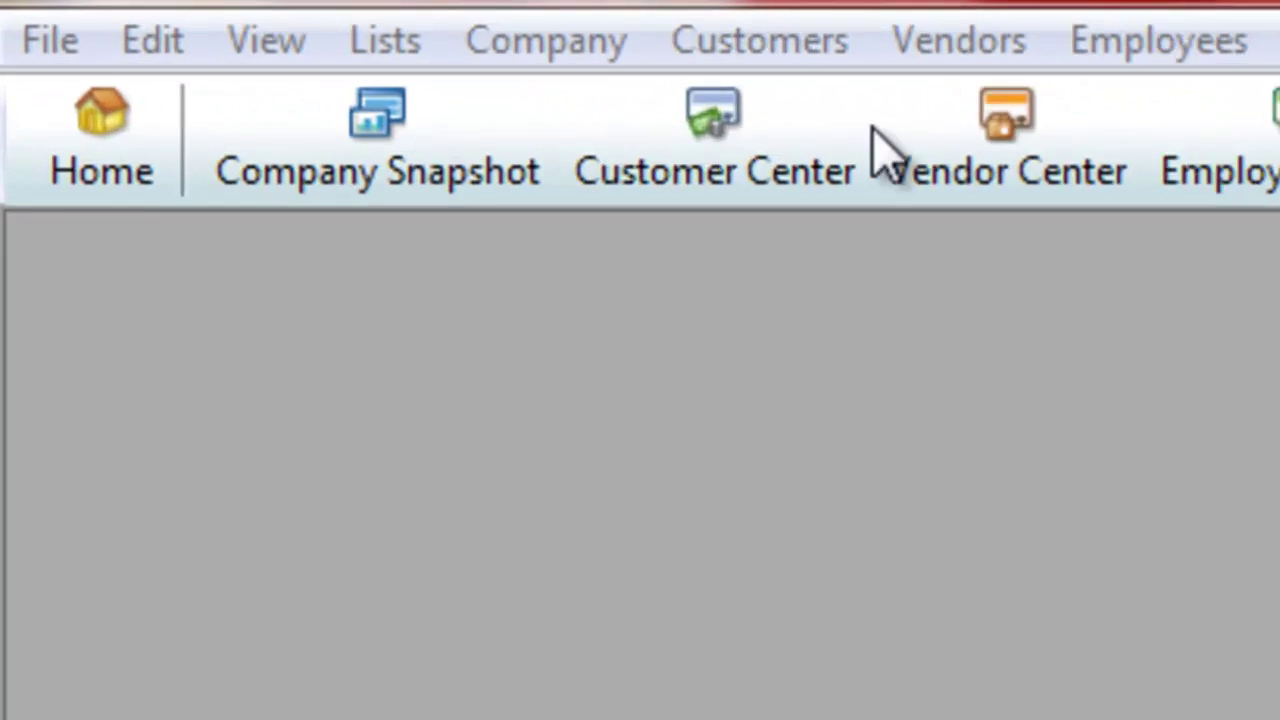
- Create a new class named 'West Coast' in the Class List
left_click(125, 14)
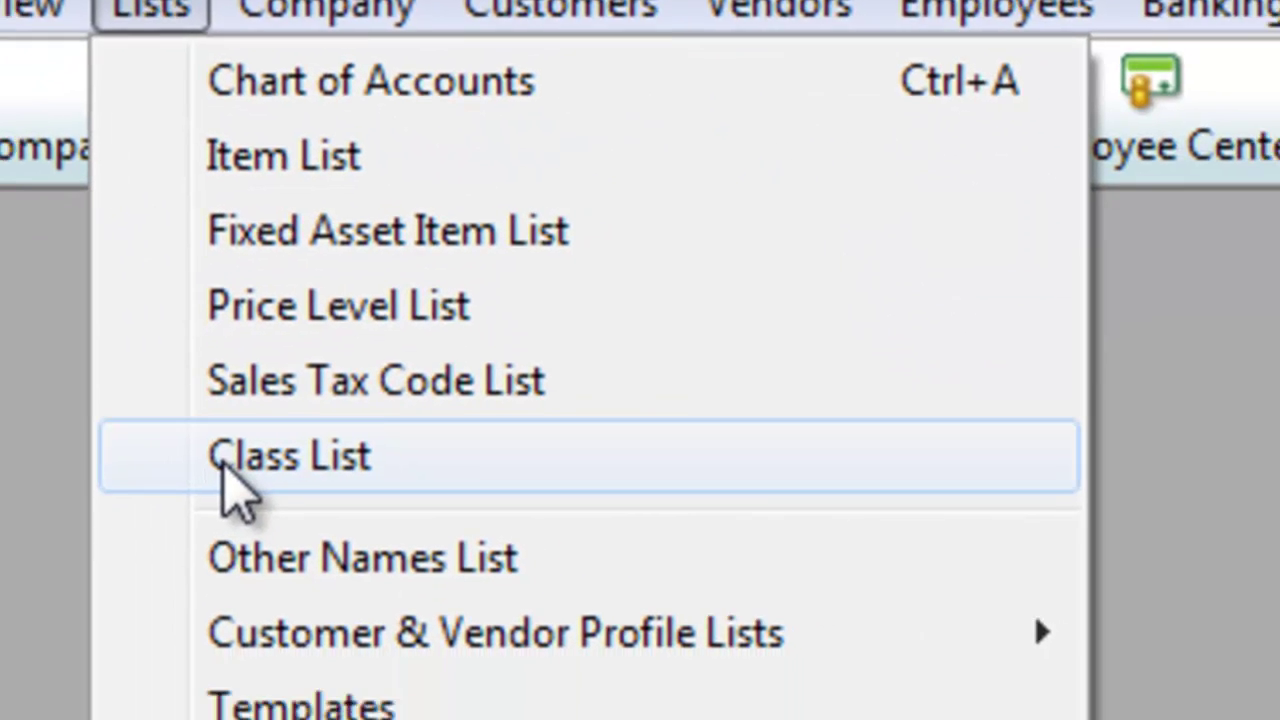
left_click(200, 522)
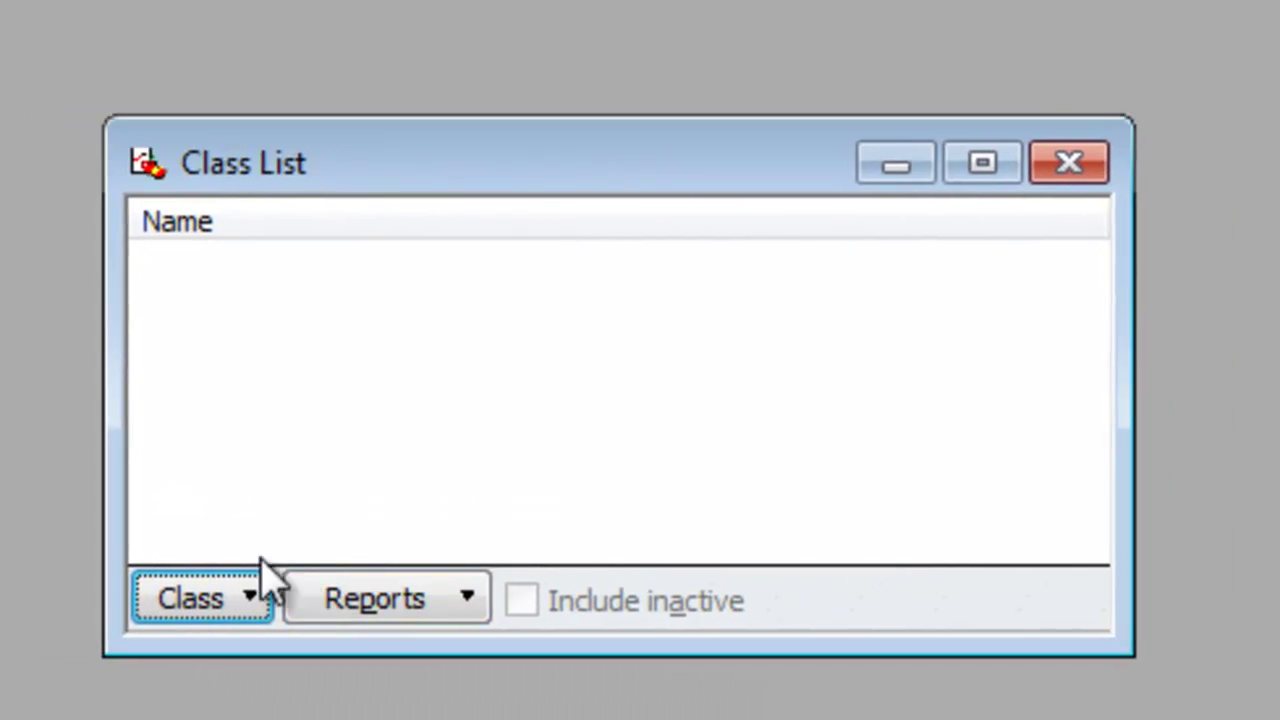
left_click(192, 596)
left_click(233, 667)
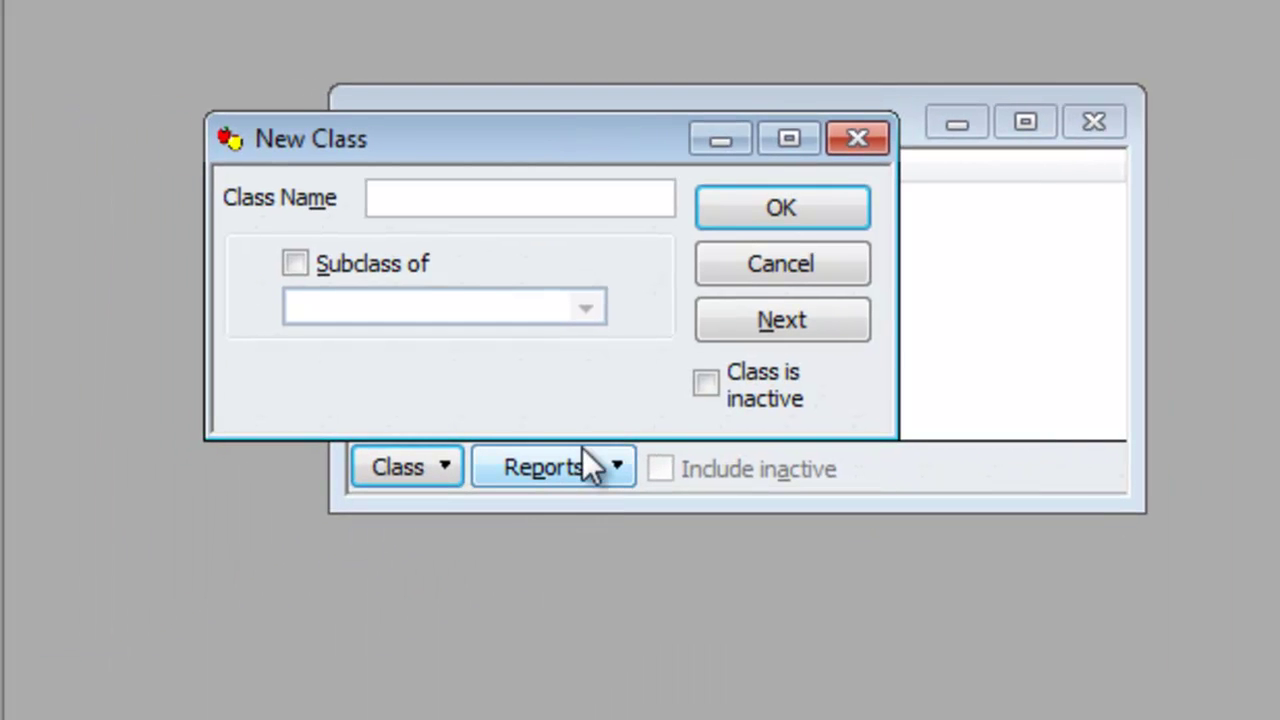
type("West Coast")
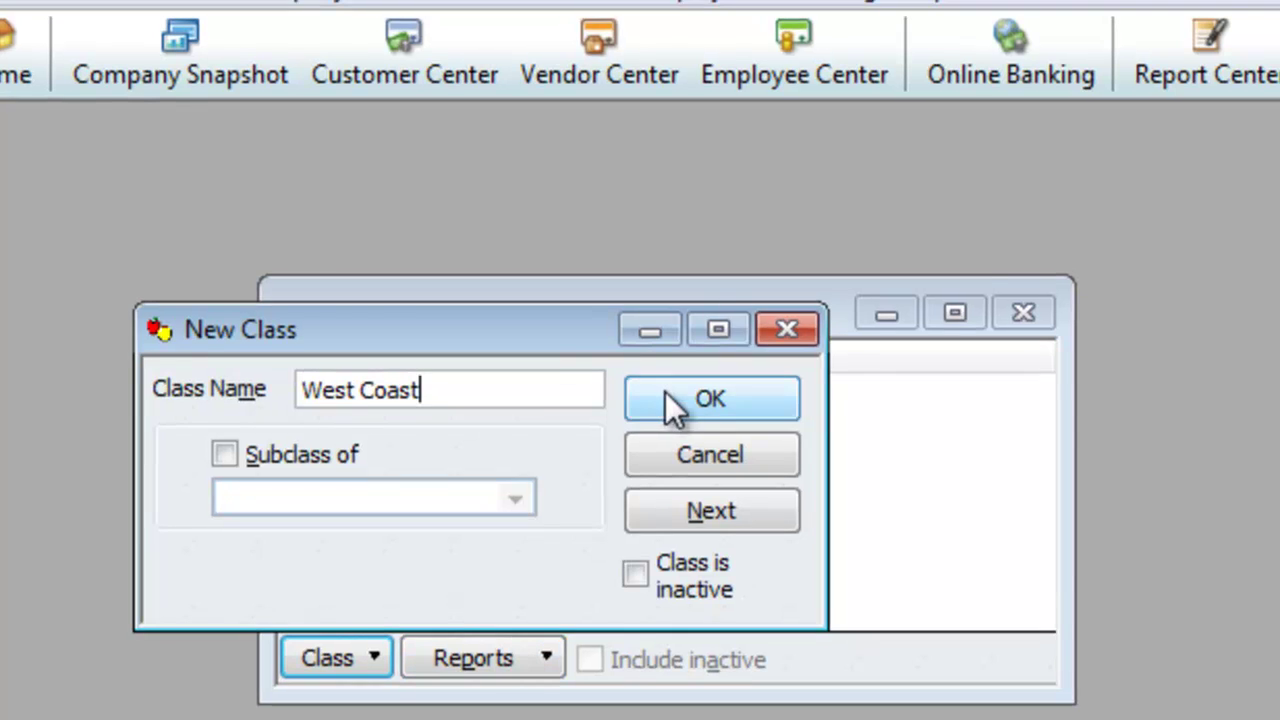
left_click(672, 374)
- Add 'East Coast' as a top-level class, not a subclass, and close the Class List
left_click(358, 668)
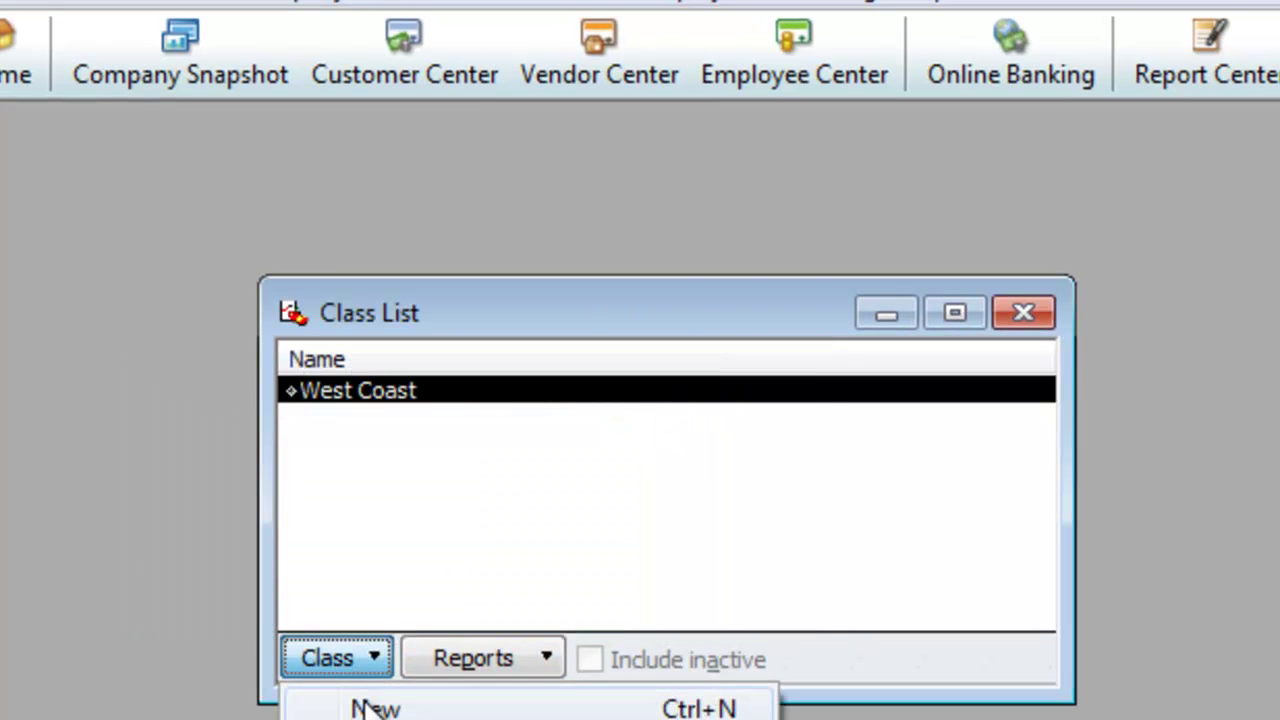
left_click(368, 705)
type("E")
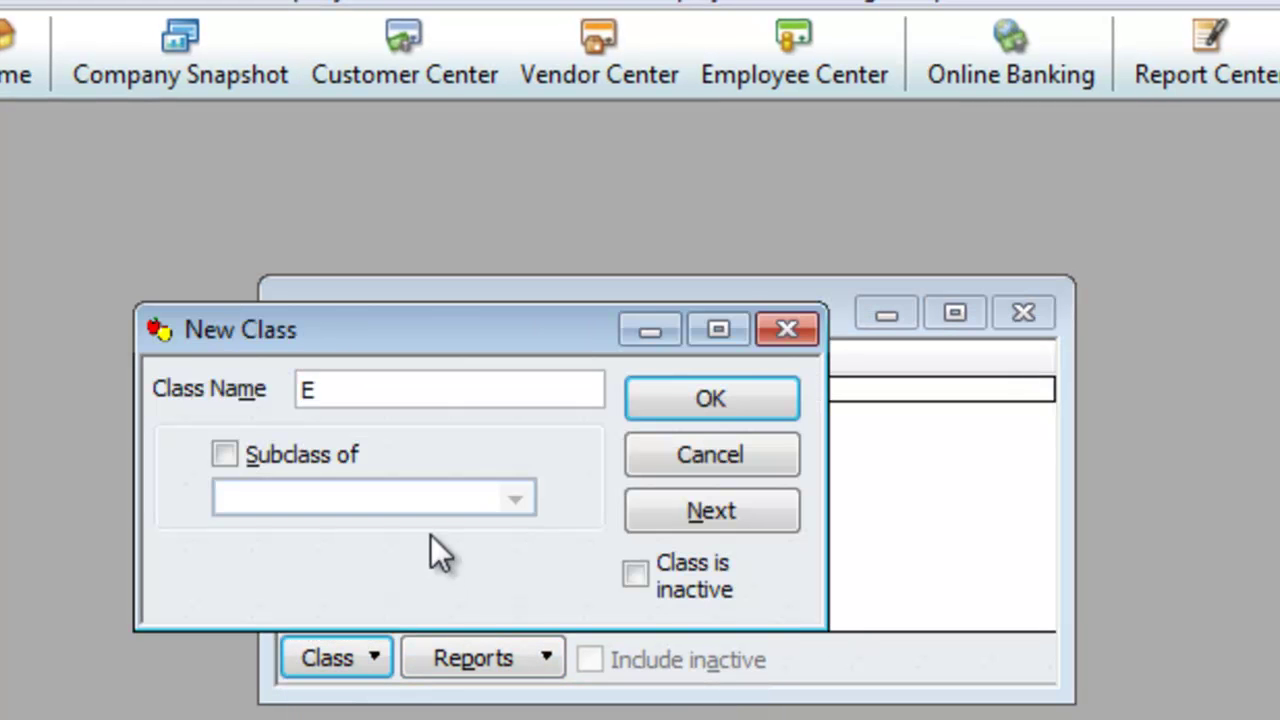
type("ast Coast")
left_click(226, 452)
left_click(512, 500)
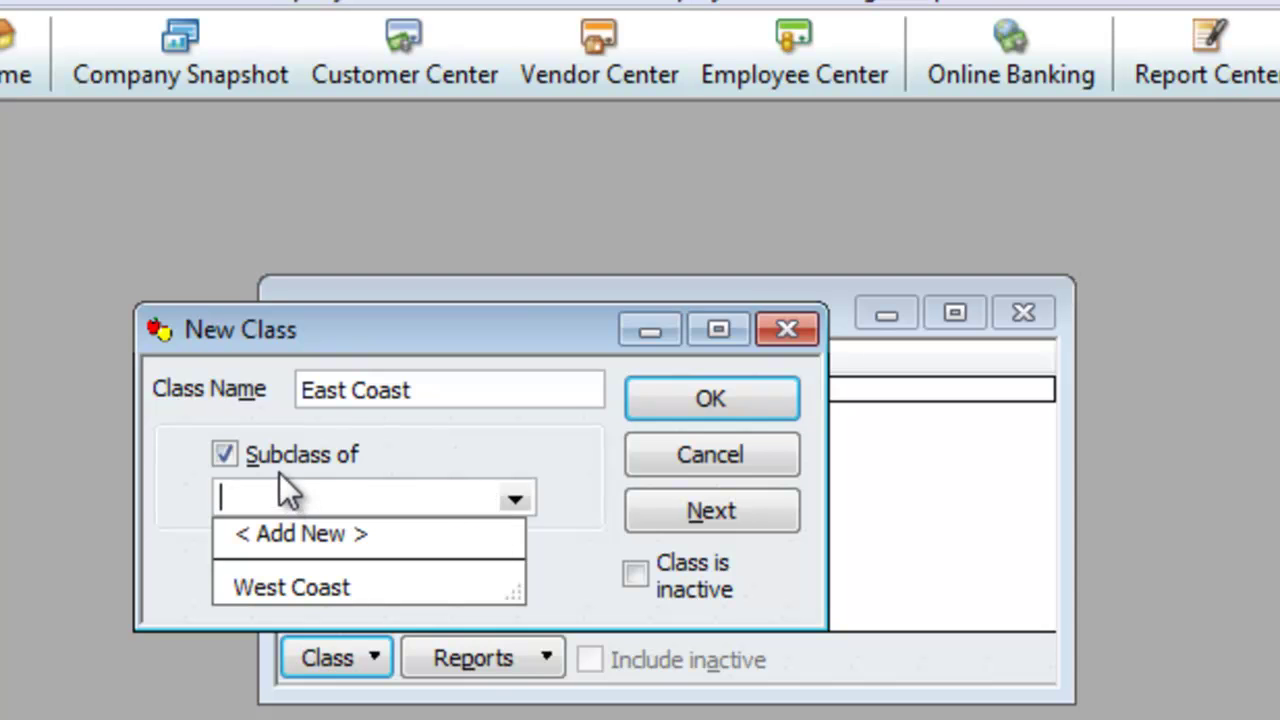
left_click(513, 498)
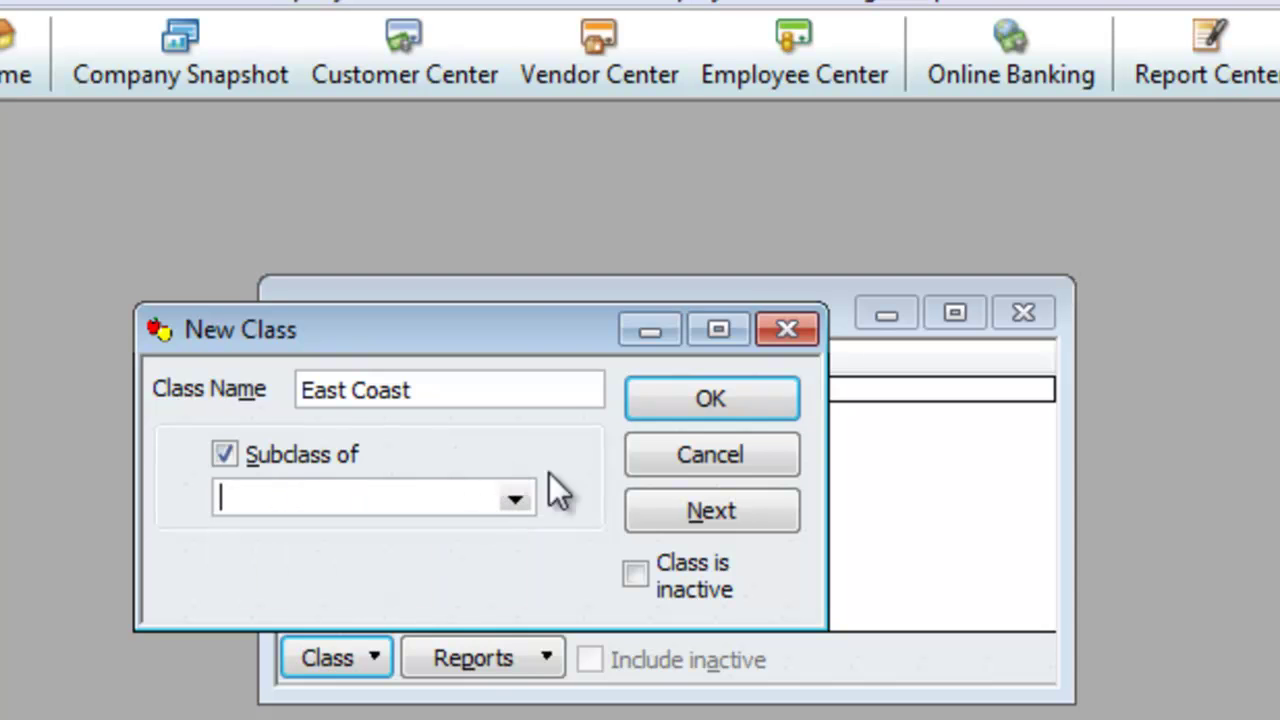
left_click(226, 454)
left_click(712, 400)
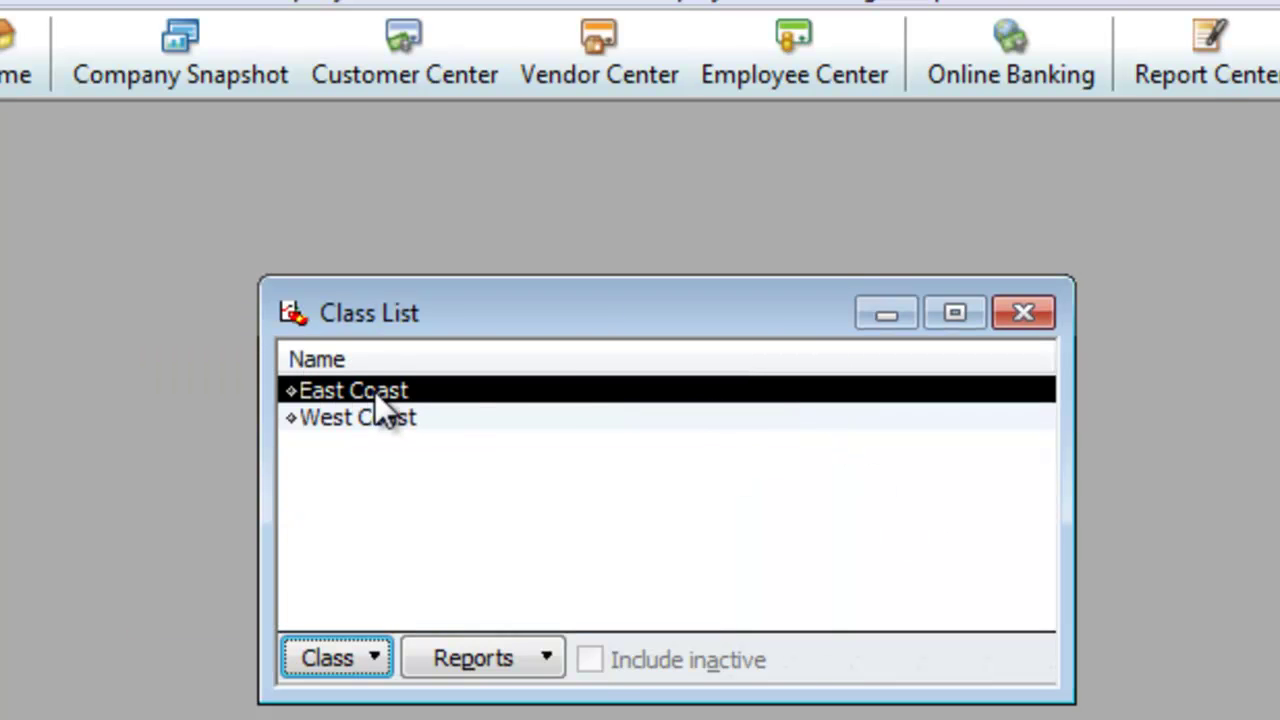
left_click(378, 417)
left_click(1037, 322)
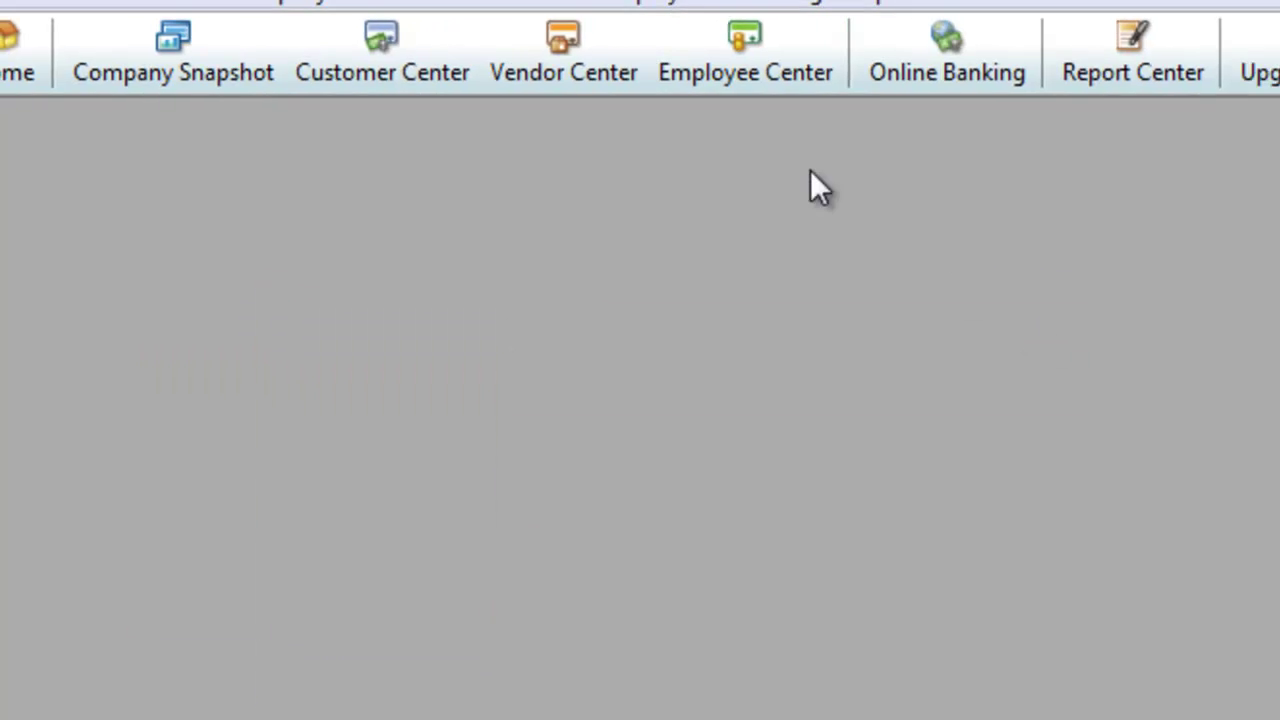
- Start a new sales receipt for Customer 1 assigned to the East Coast class
left_click(262, 13)
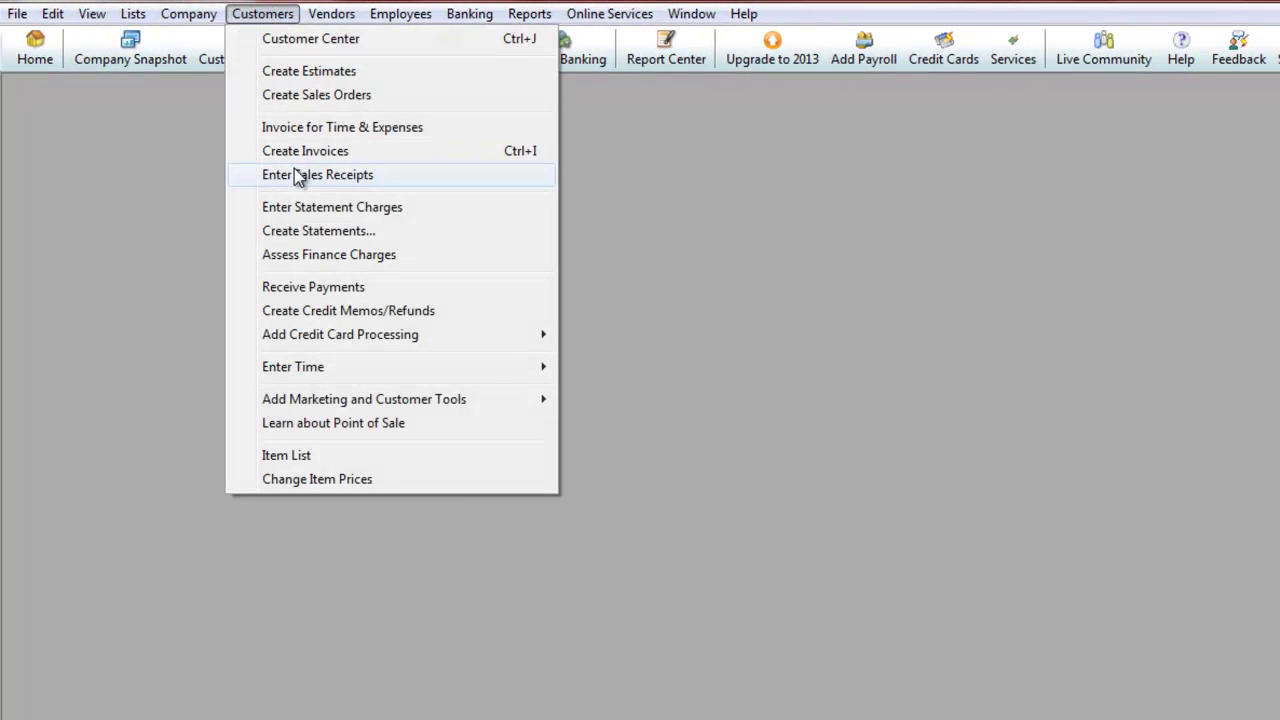
left_click(294, 172)
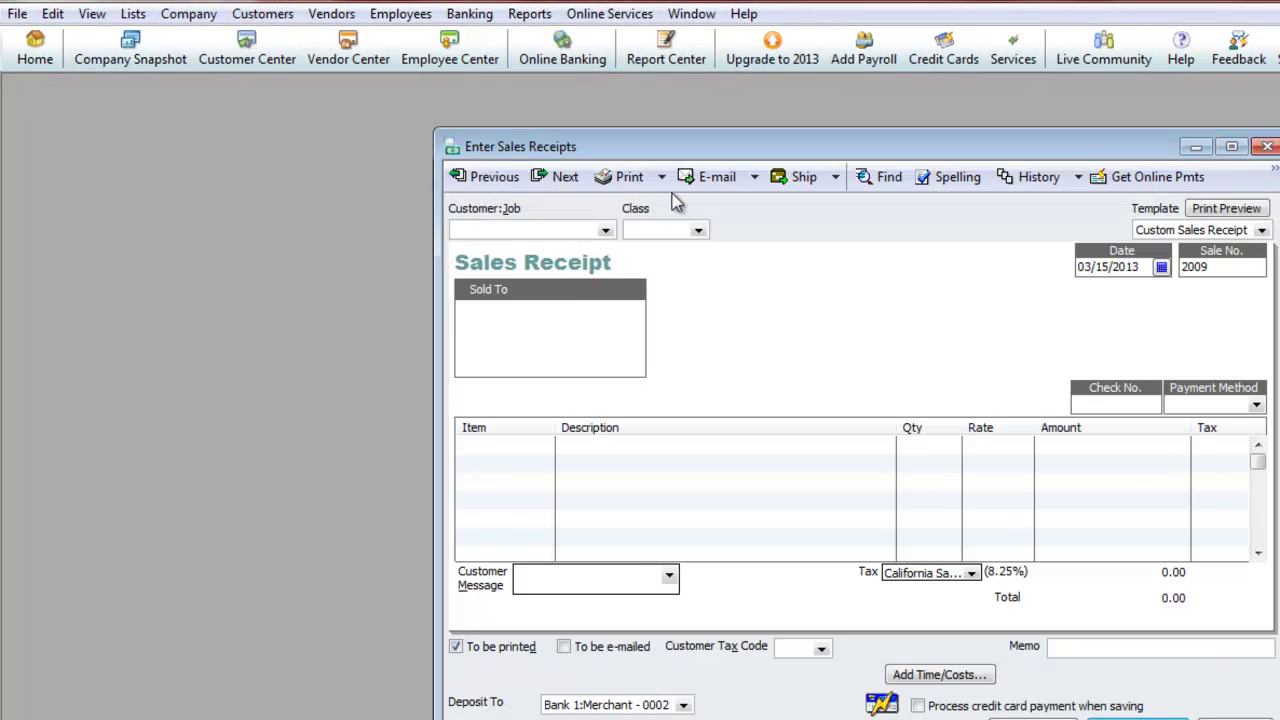
left_click_drag(702, 146, 471, 135)
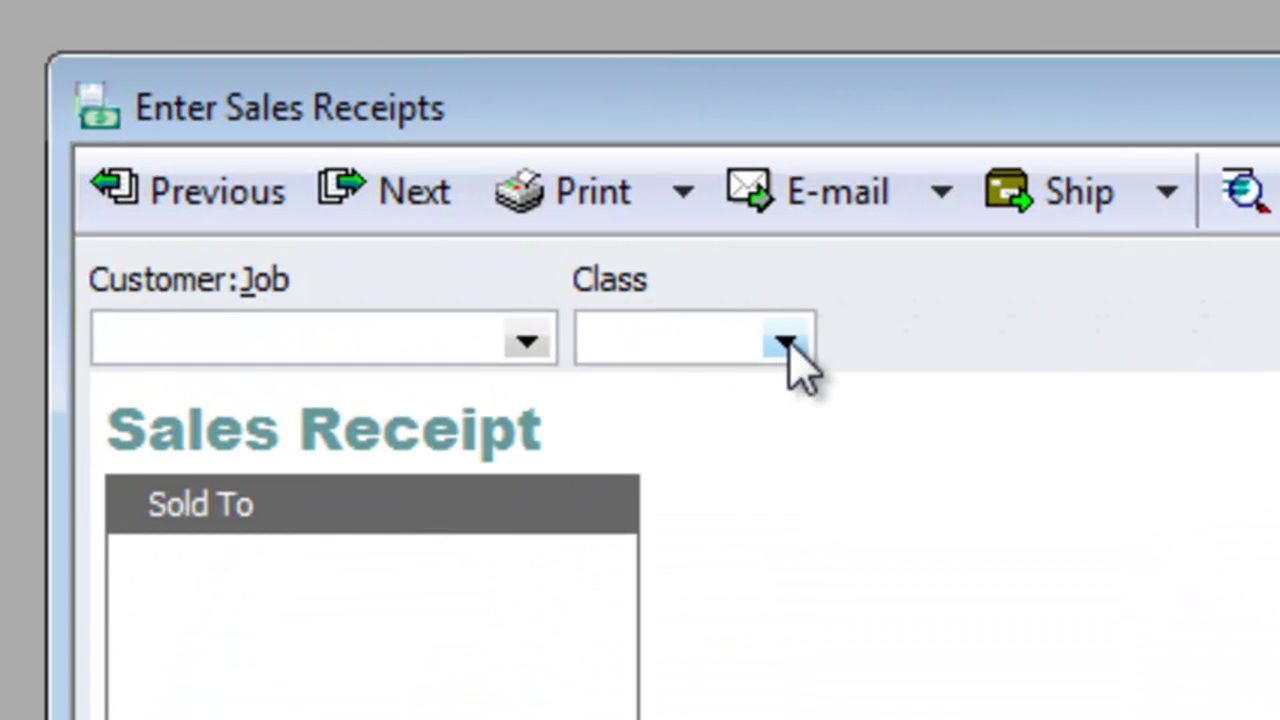
left_click(497, 231)
left_click(785, 345)
left_click(200, 330)
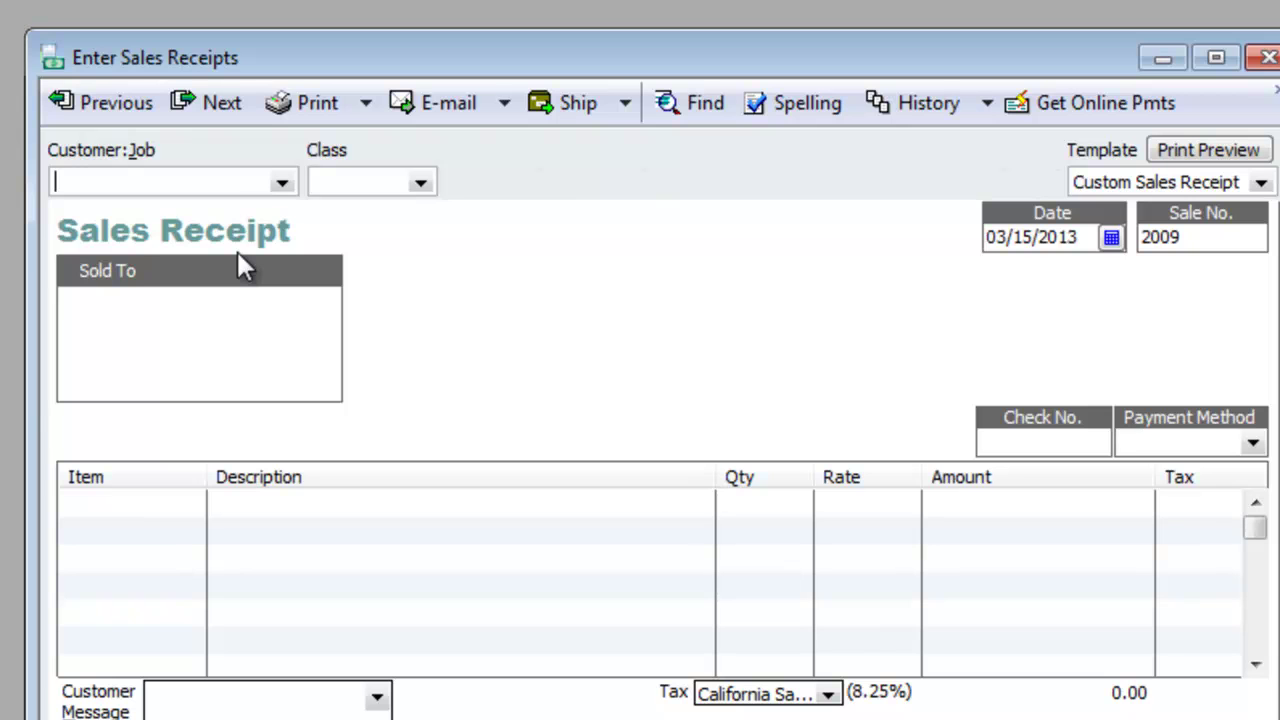
type("Customer 1")
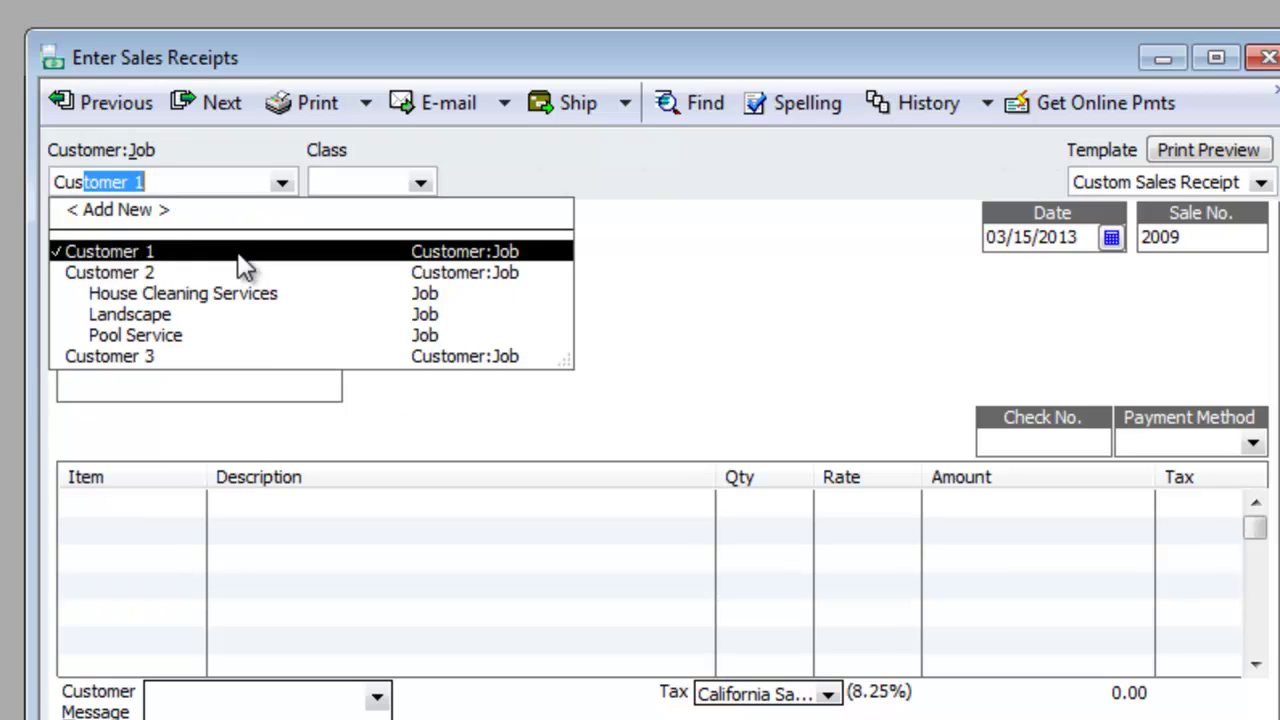
left_click(240, 257)
left_click(421, 184)
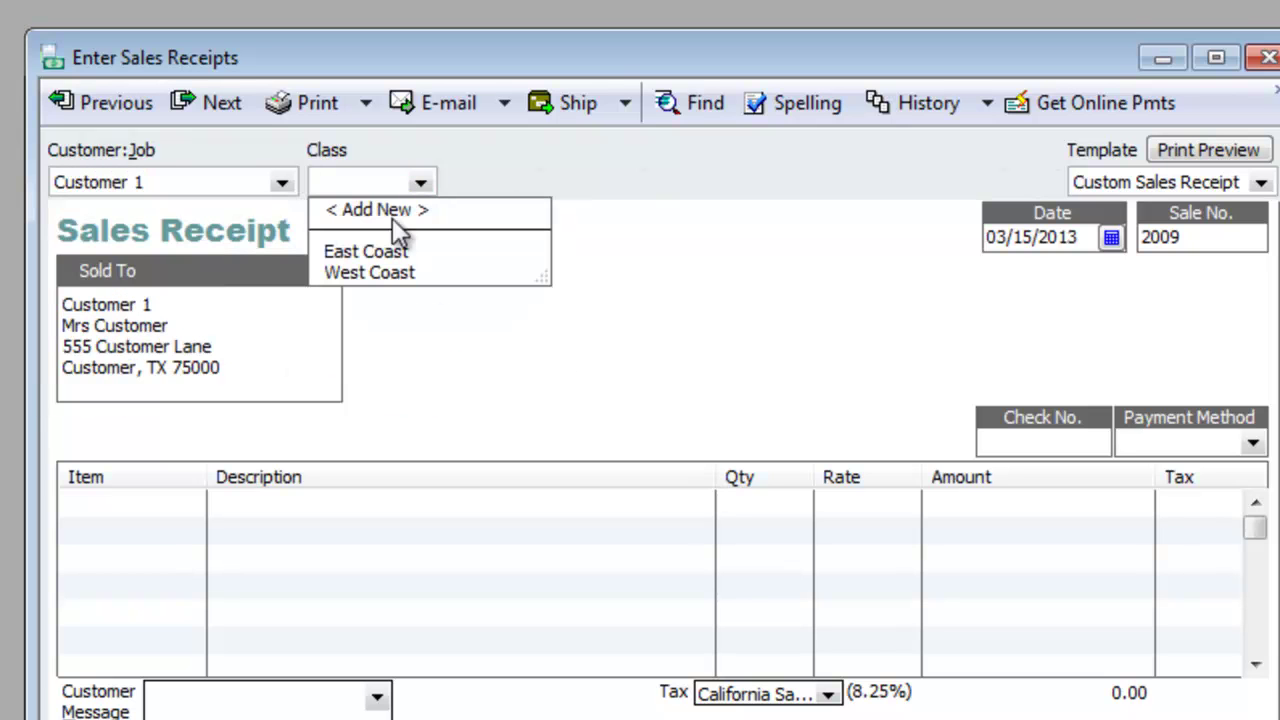
left_click(380, 252)
- Add an Insurance line with quantity 1 at 100.00 and save receipt 2009
key("Tab")
key("Tab")
key("Tab")
key("Tab")
key("Tab")
key("Tab")
key("Tab")
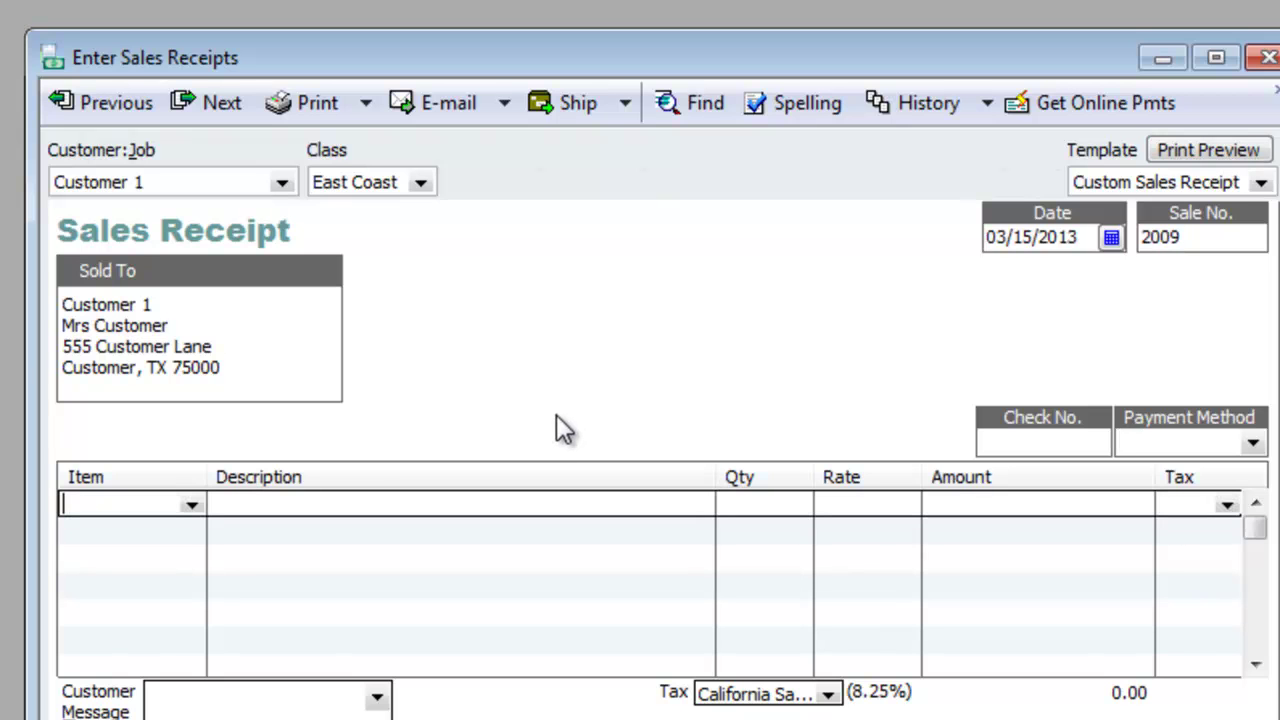
left_click(192, 505)
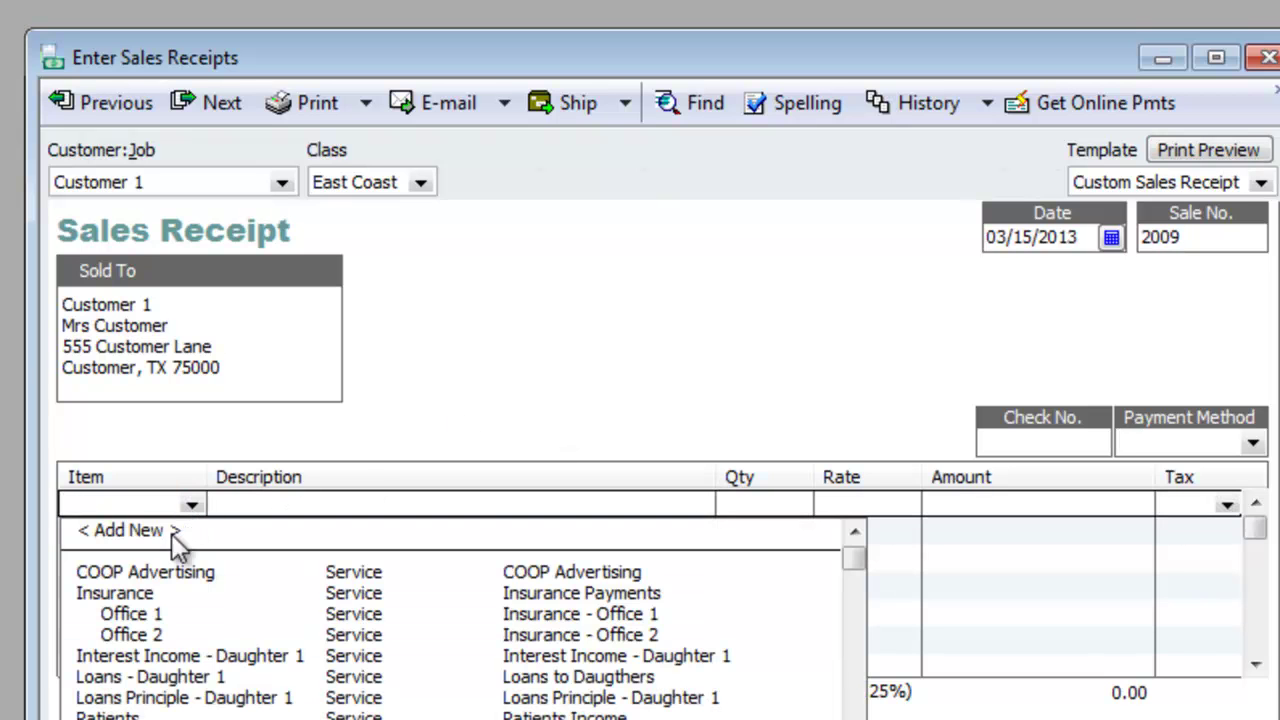
left_click(128, 596)
key("Tab")
key("Tab")
type("1")
key("Tab")
type("1")
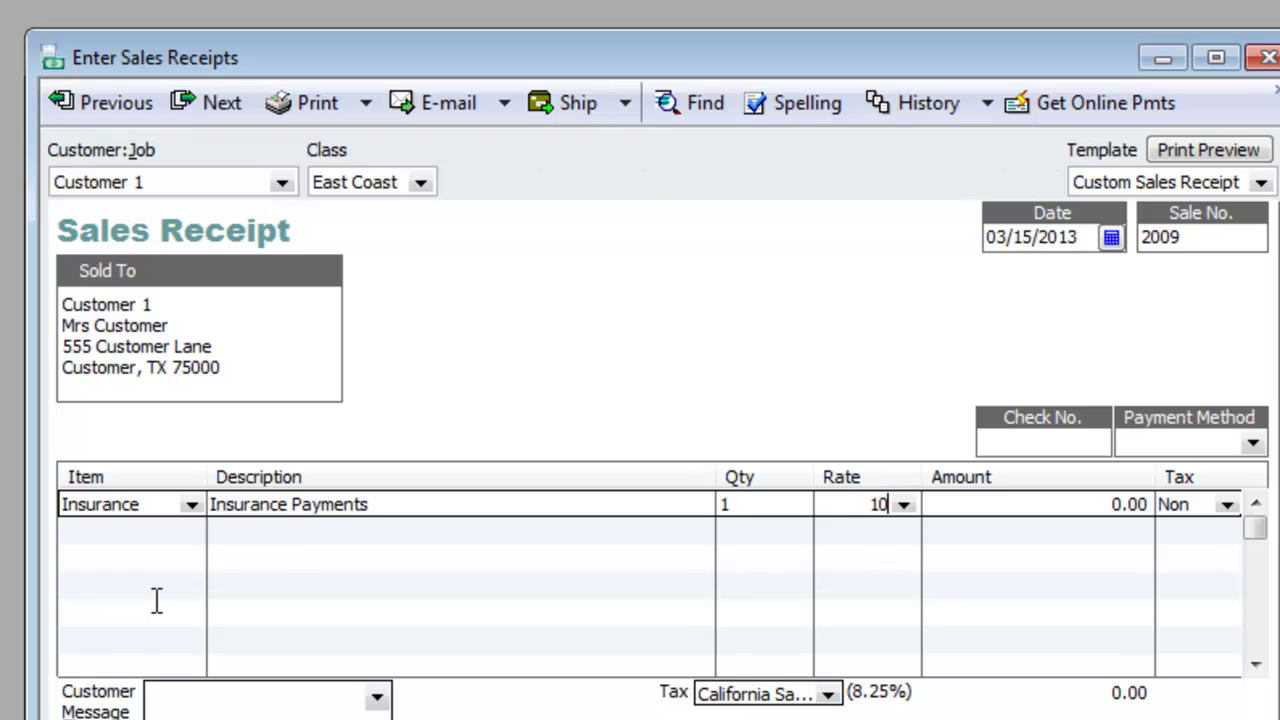
type("00")
key("Tab")
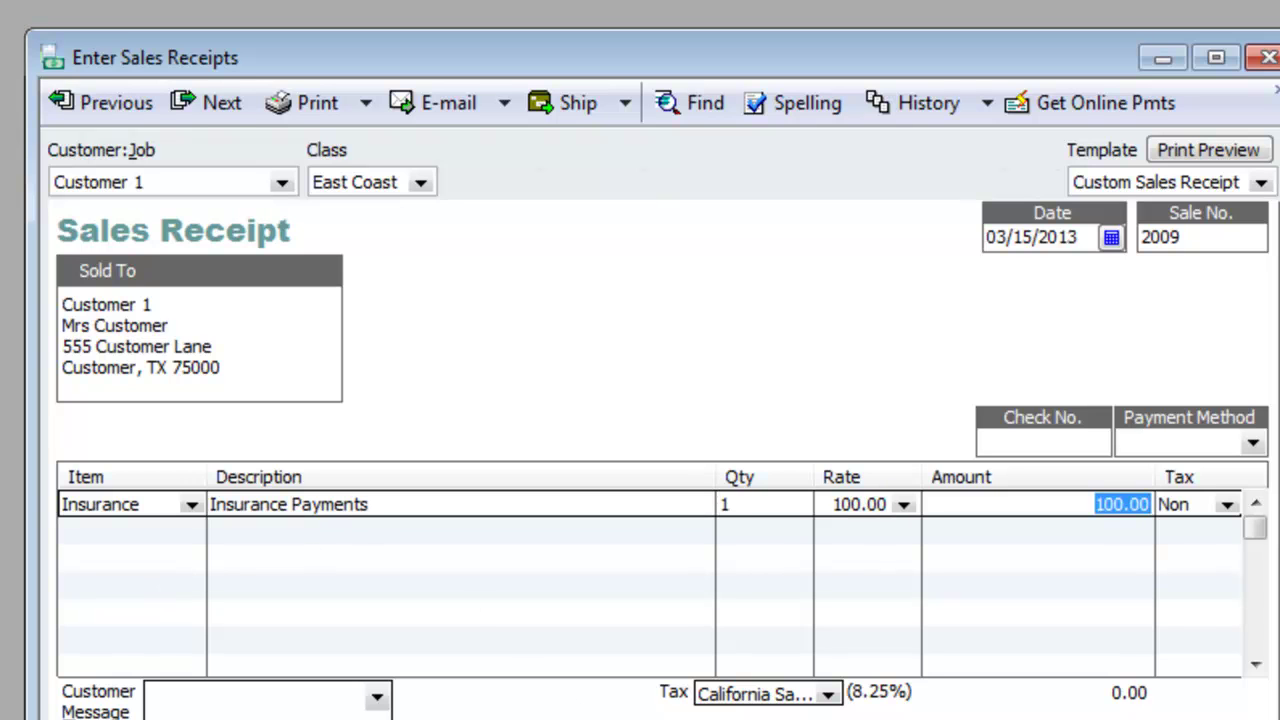
key("alt+s")
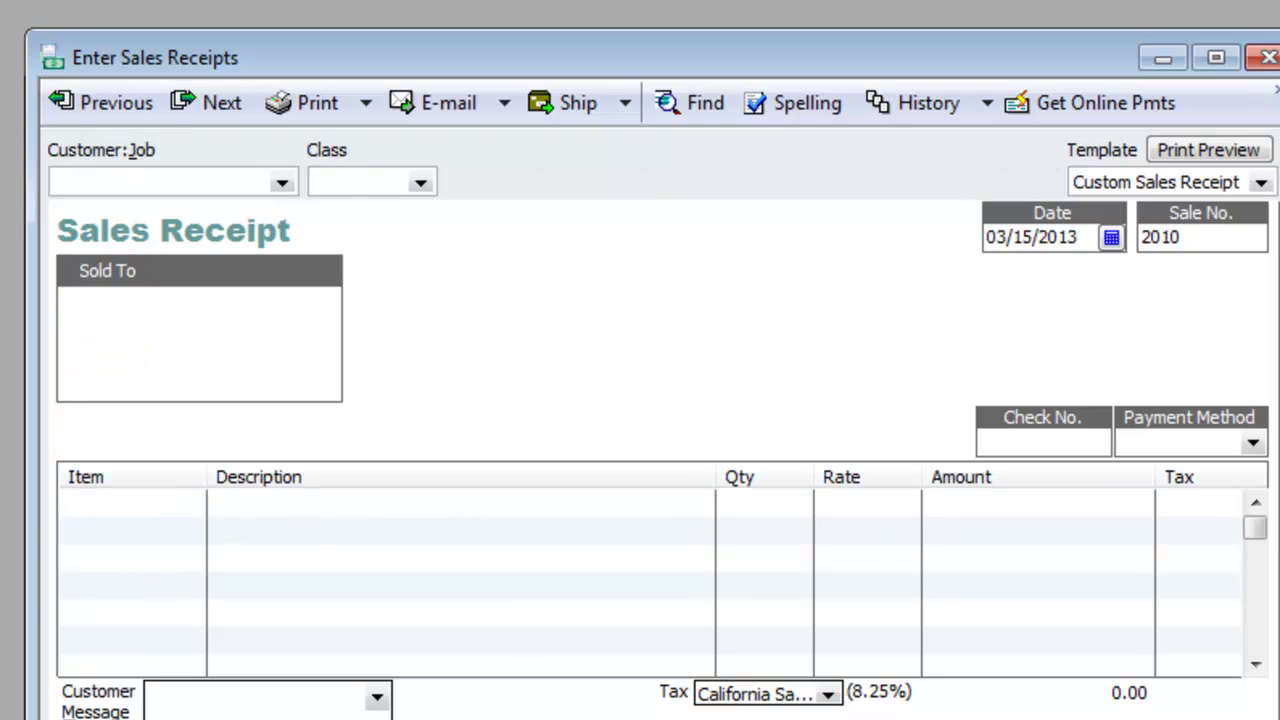
- Set receipt 2010's customer to Customer 2 and its class to West Coast
type("Customer 2")
key("Down")
key("Tab")
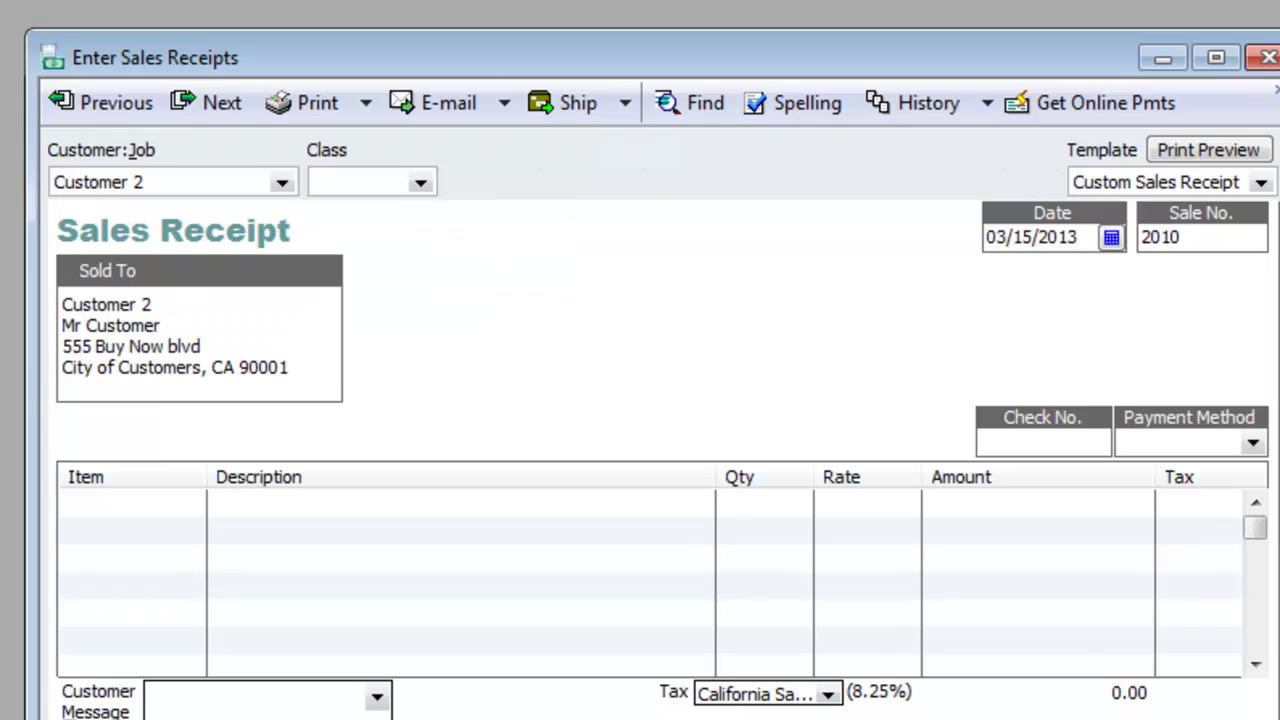
type("We")
key("Tab")
key("Tab")
key("Tab")
key("Tab")
key("Tab")
key("Tab")
key("Tab")
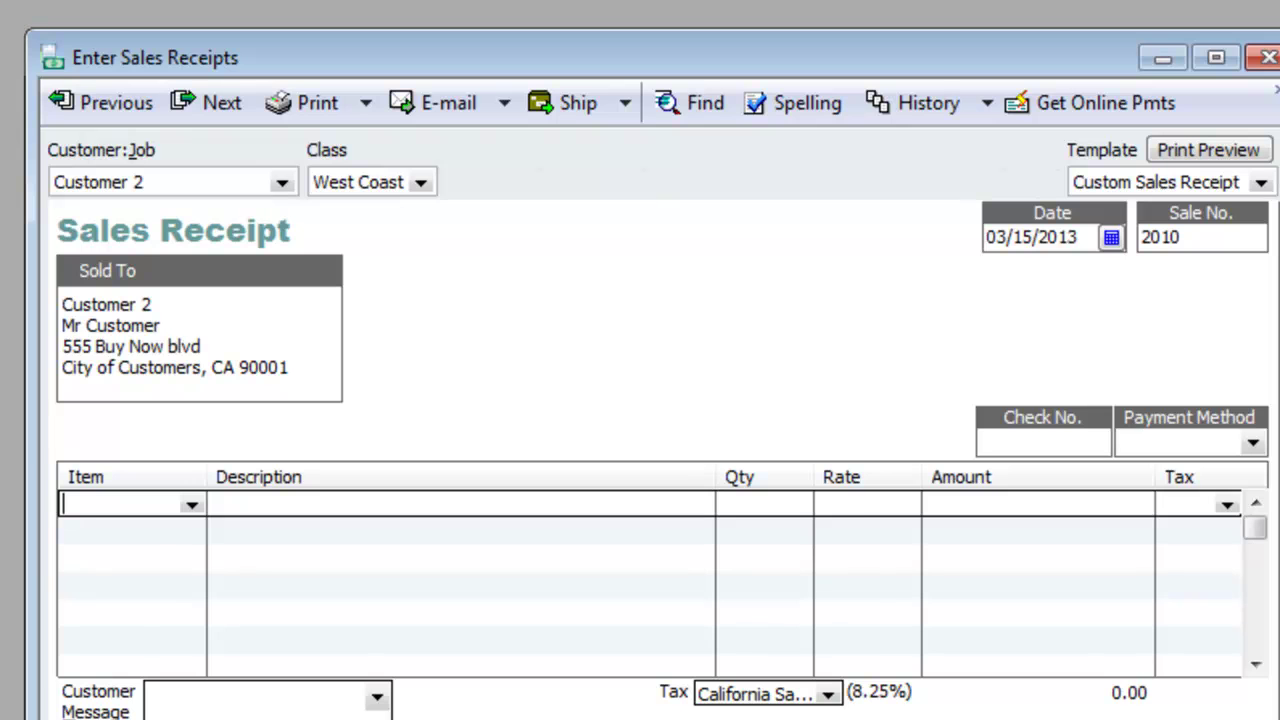
- Add Insurance - Office 1, quantity 1 at 200.00, save the receipt, and close the window
type("Insurance")
key("Down")
key("Tab")
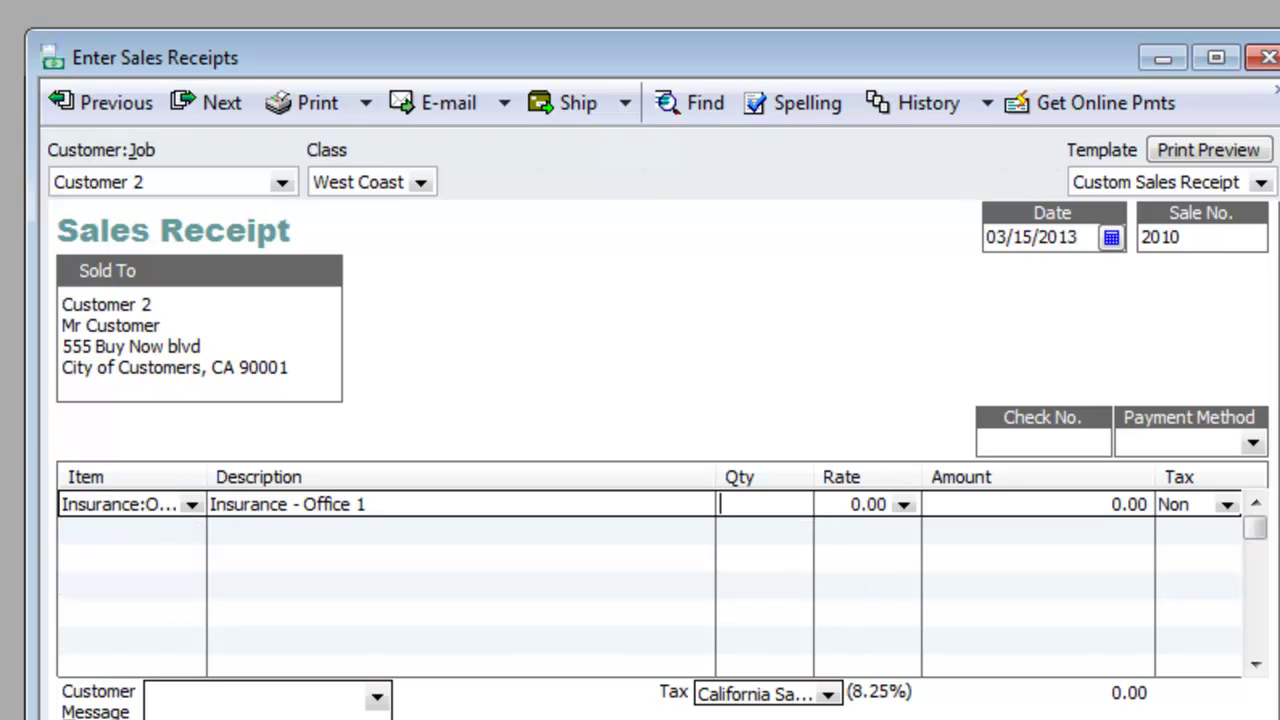
type("1")
key("Tab")
type("200")
key("Tab")
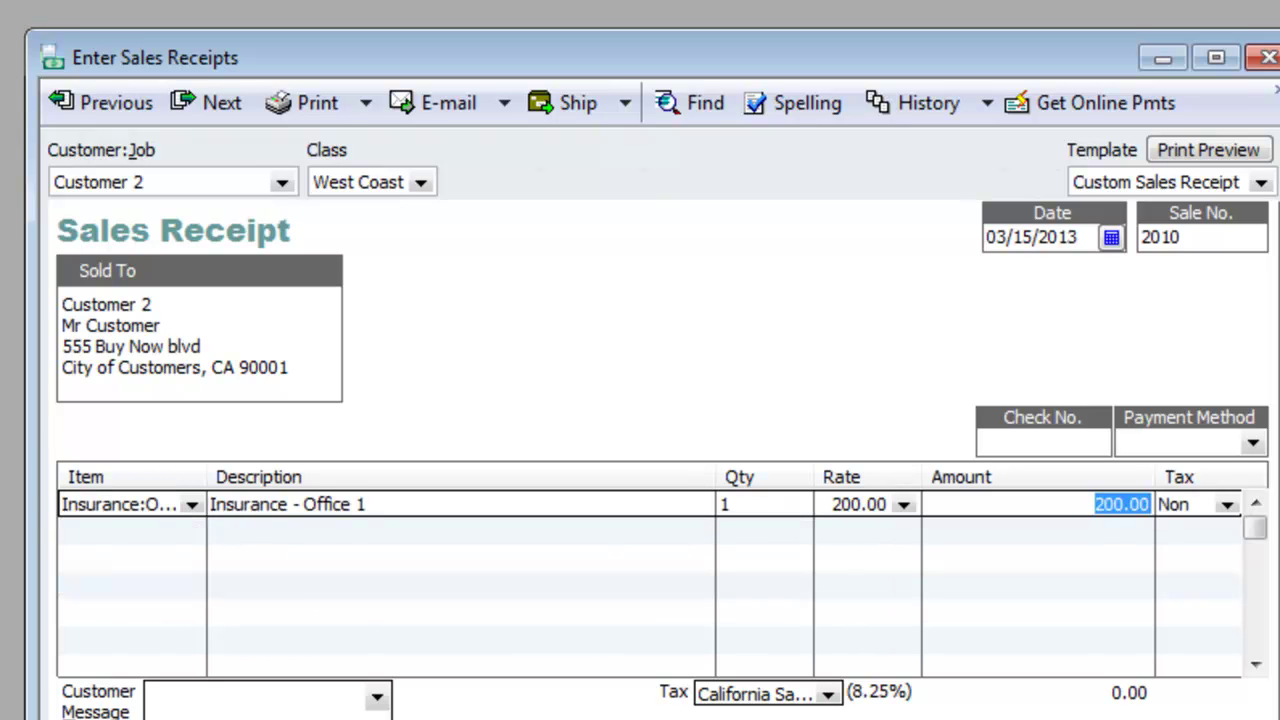
key("alt+s")
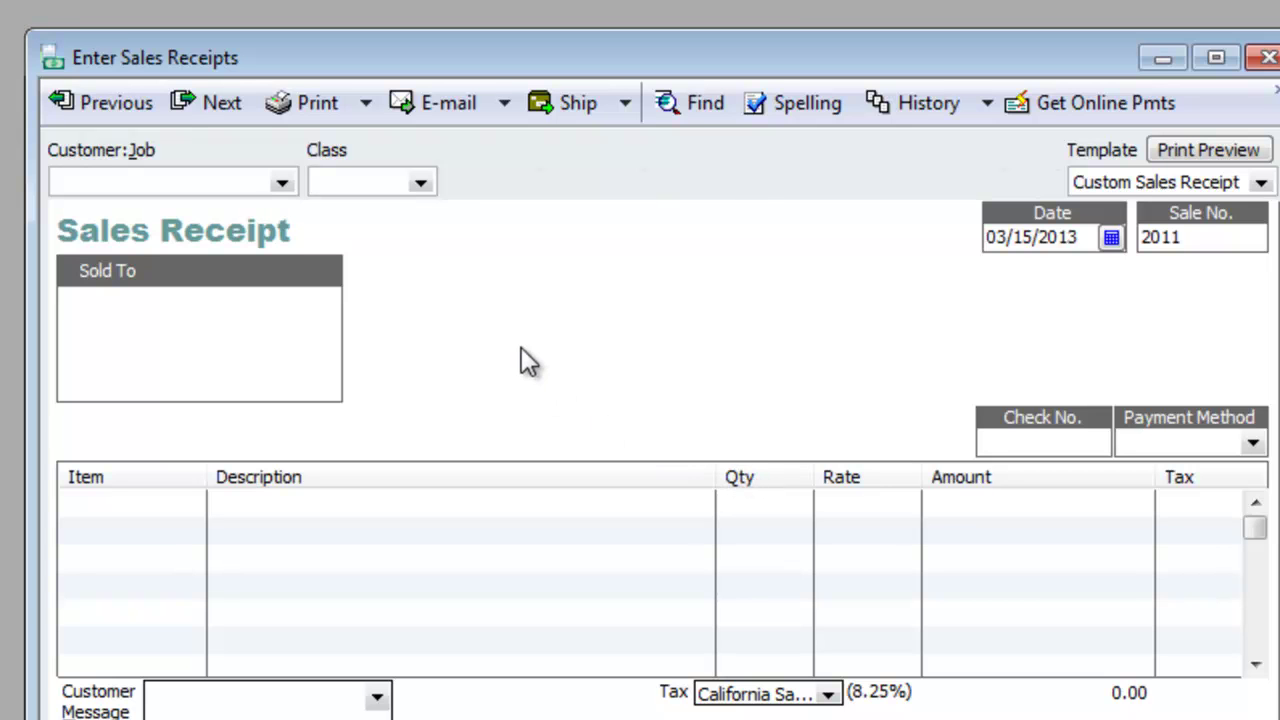
key("Escape")
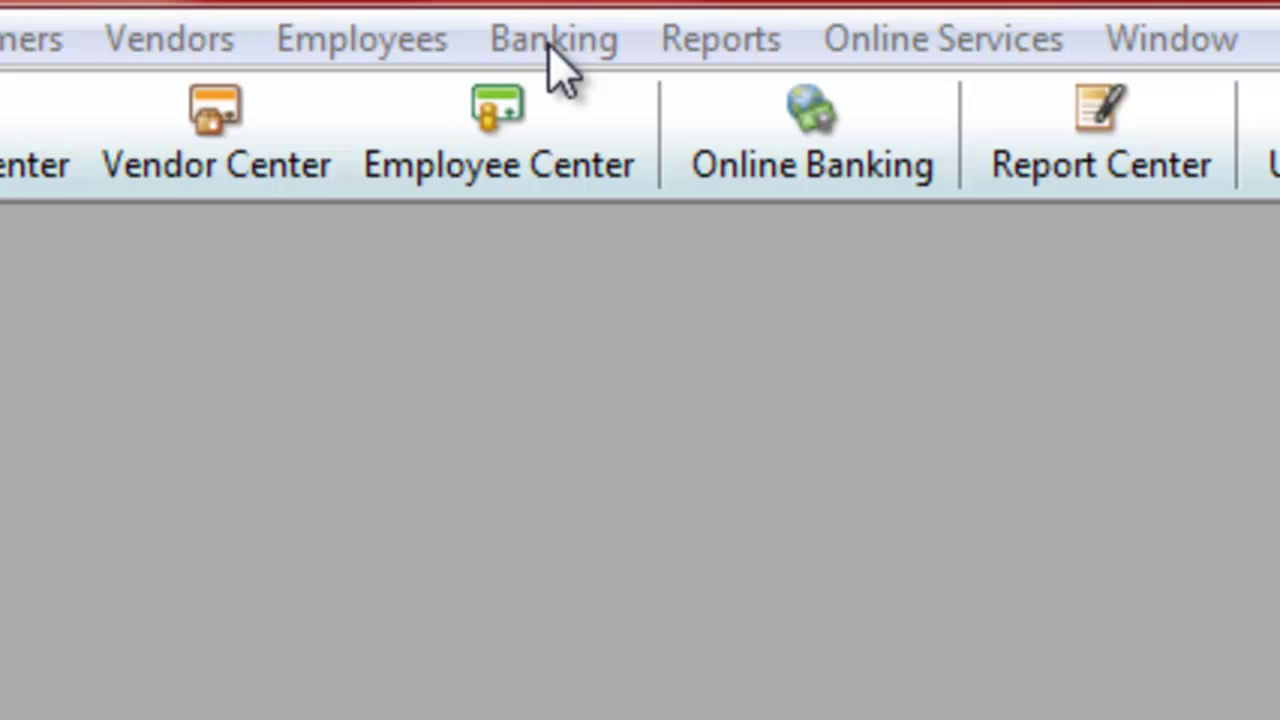
- Write check 1001 to Vendor 3 for 50.00, Internet Expense classed East Coast, and save it
left_click(555, 45)
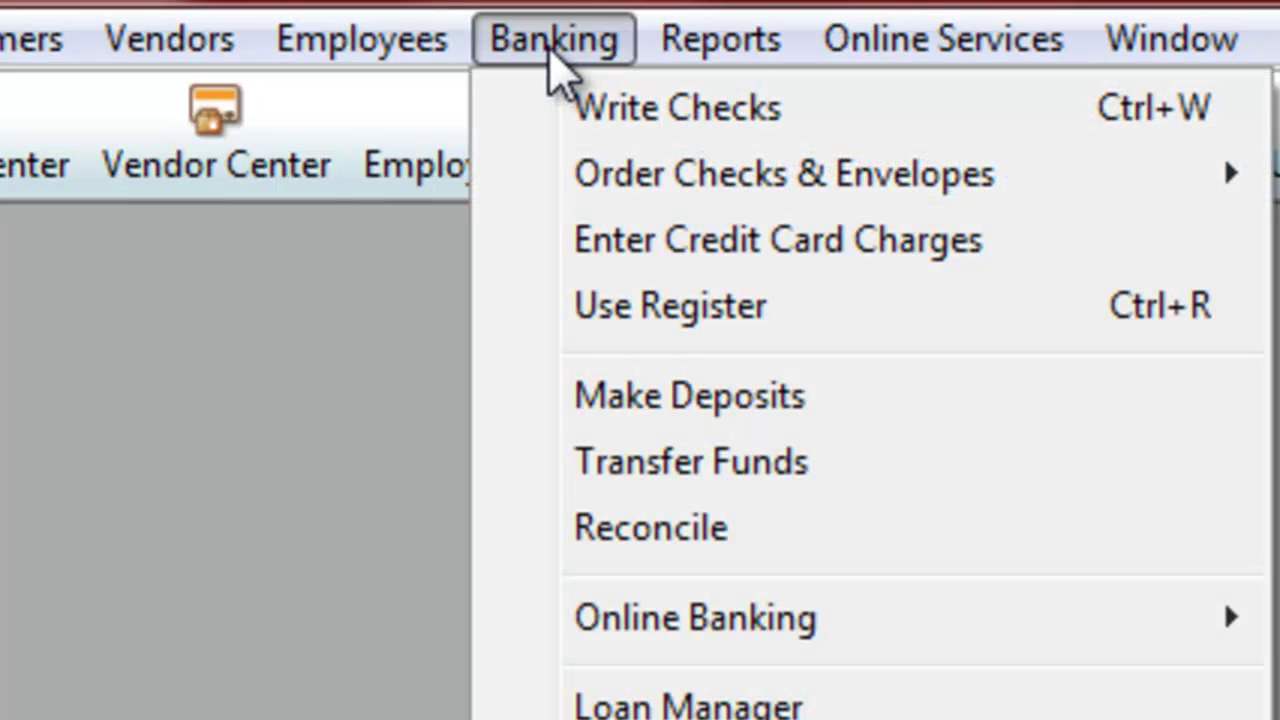
left_click(623, 108)
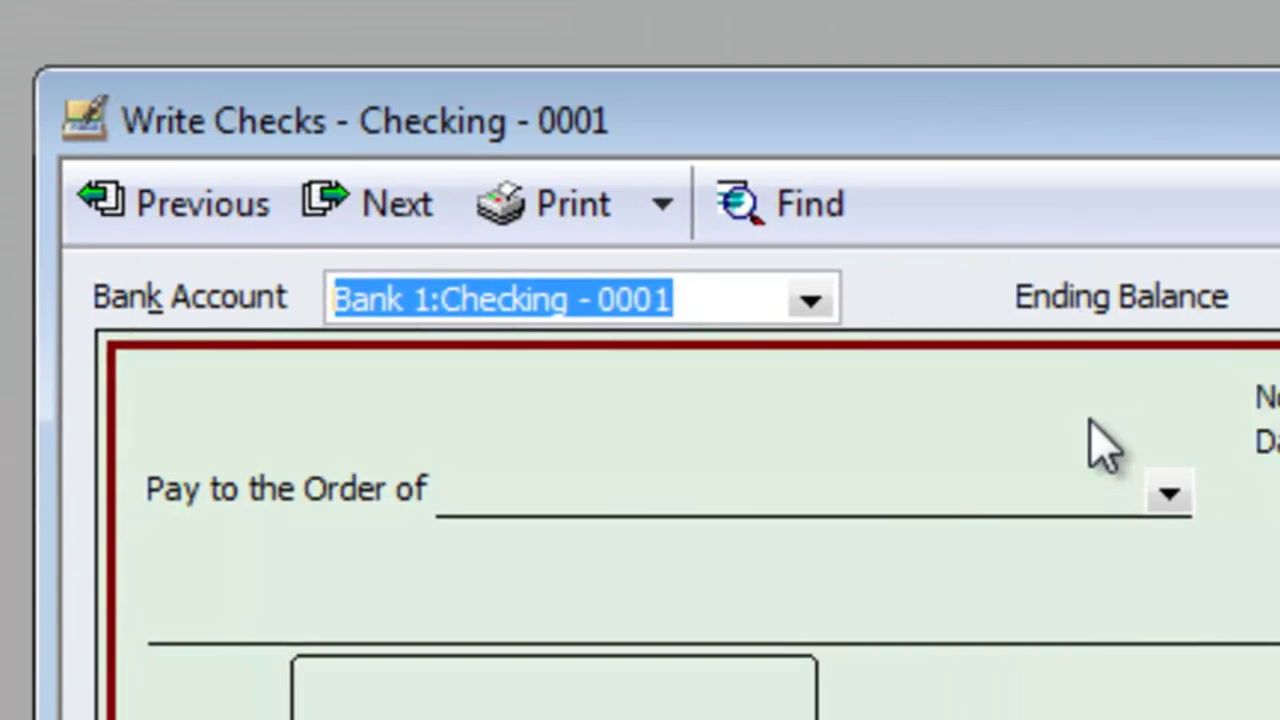
key("Tab")
key("Tab")
key("Tab")
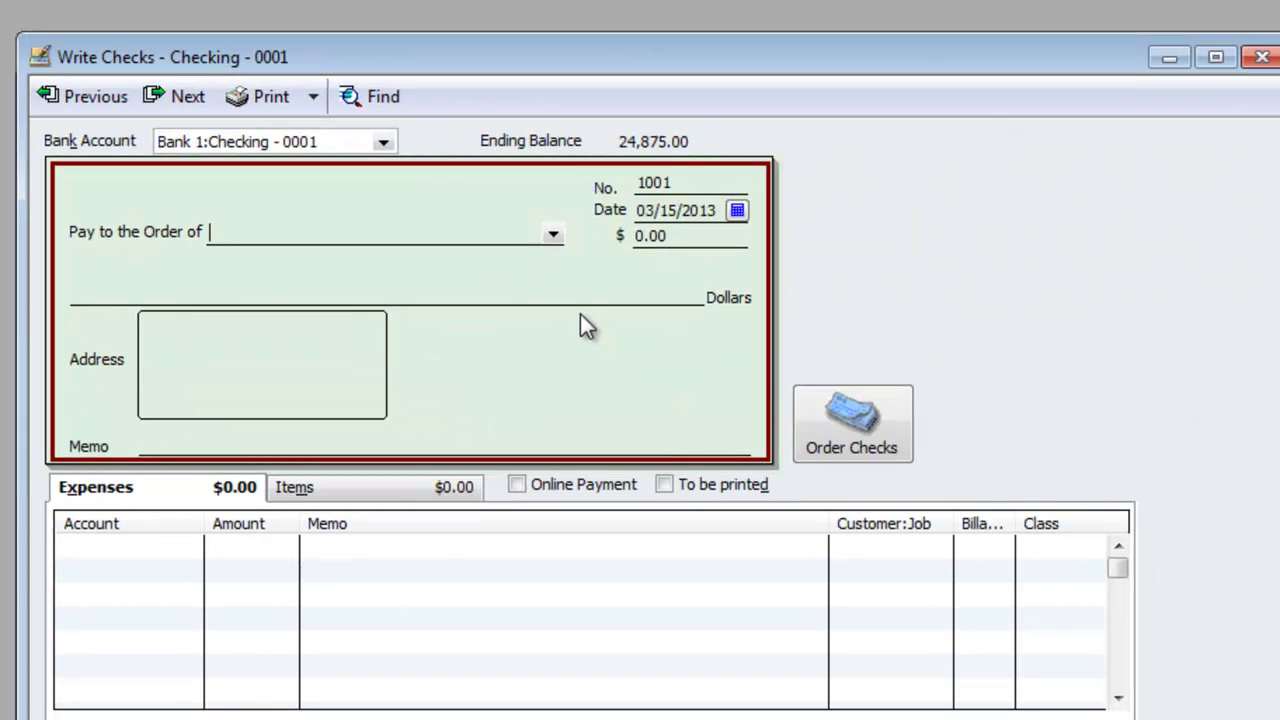
type("Vendor 3")
left_click(581, 316)
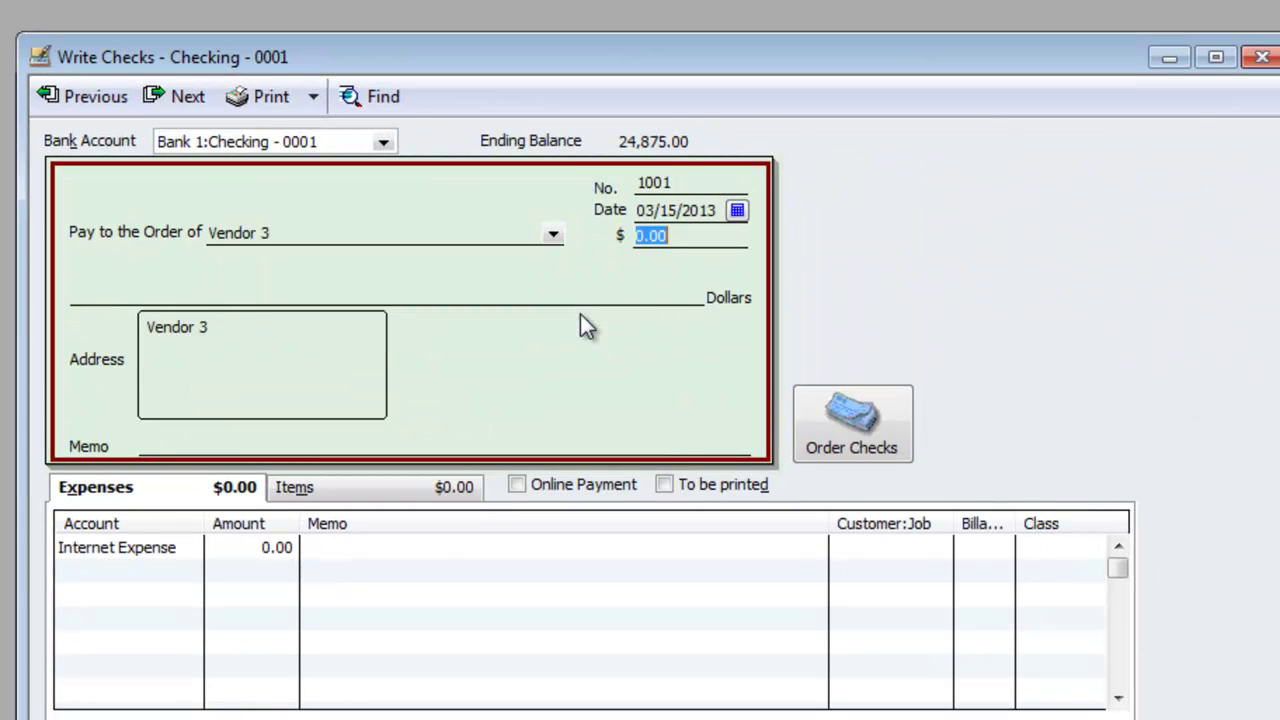
type("50")
key("Tab")
key("Tab")
key("Tab")
key("Tab")
key("Tab")
key("Tab")
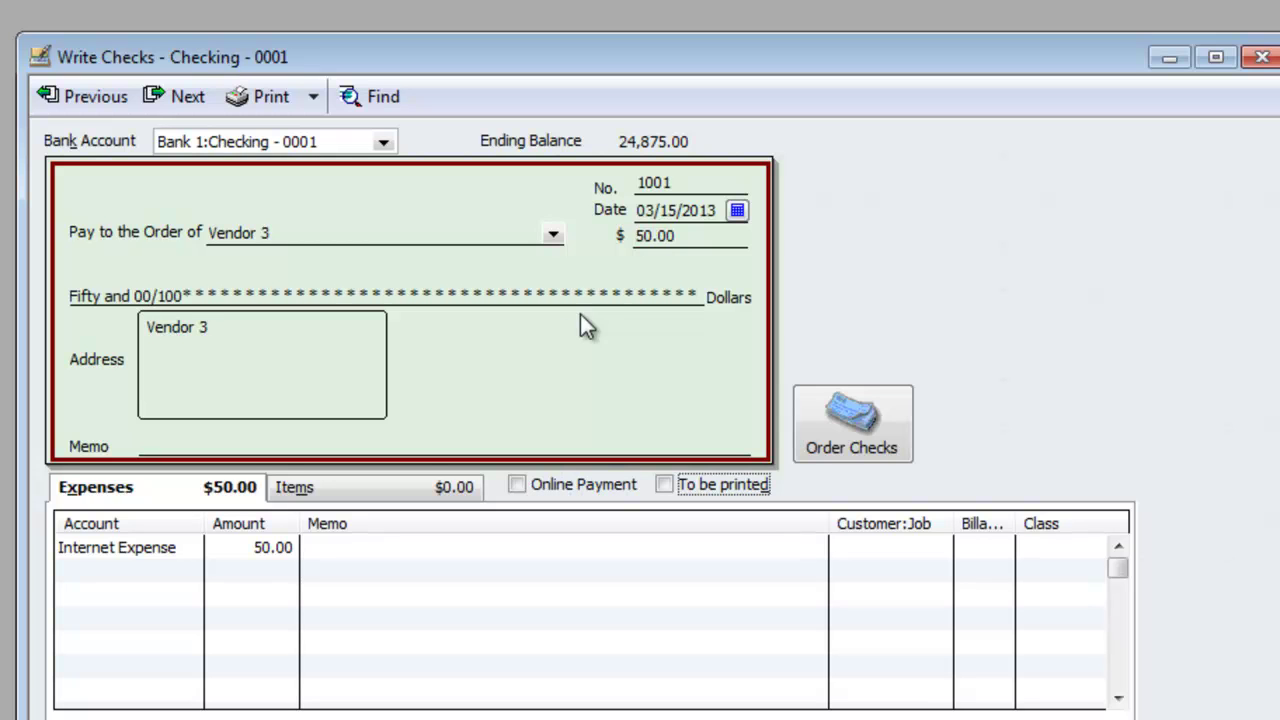
key("Tab")
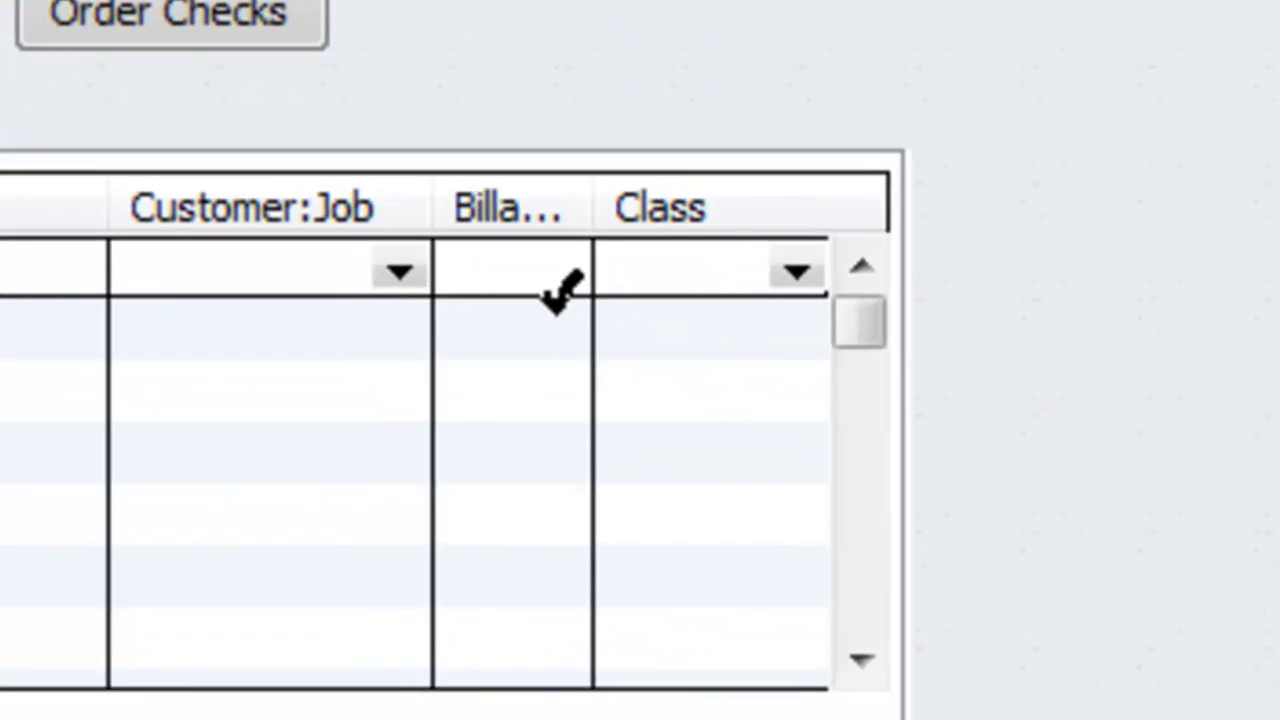
left_click(790, 268)
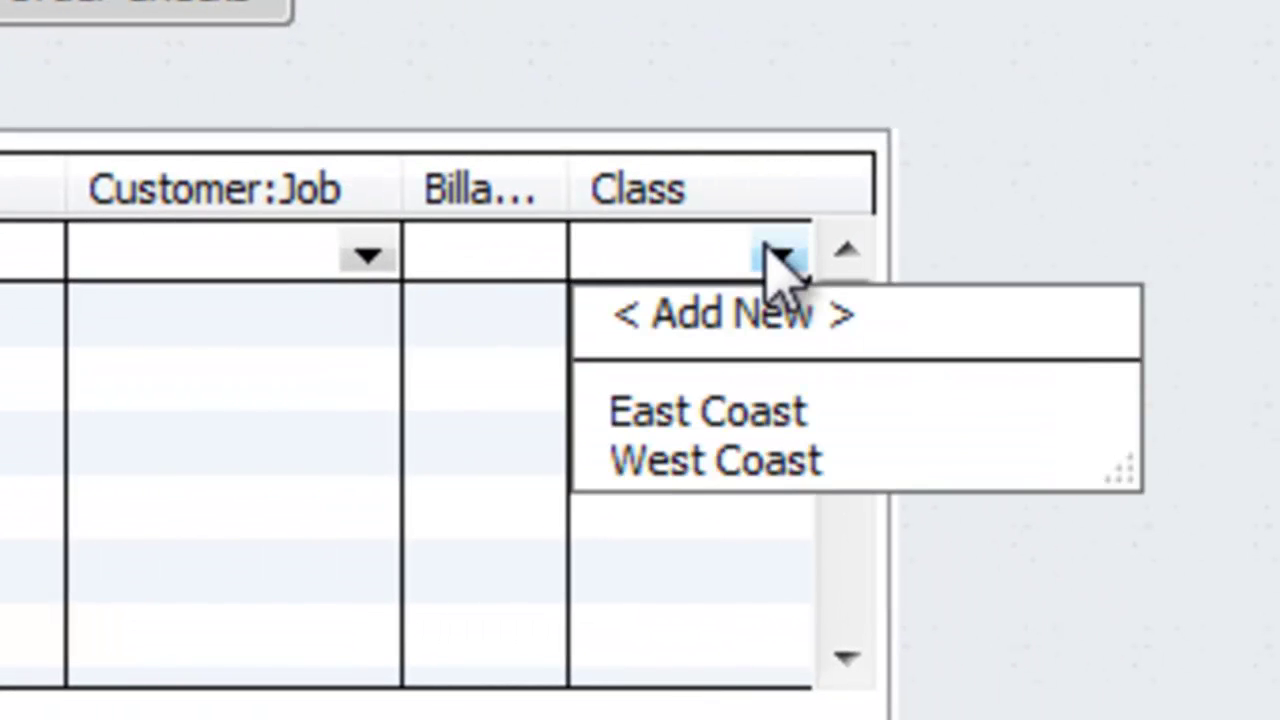
left_click(728, 414)
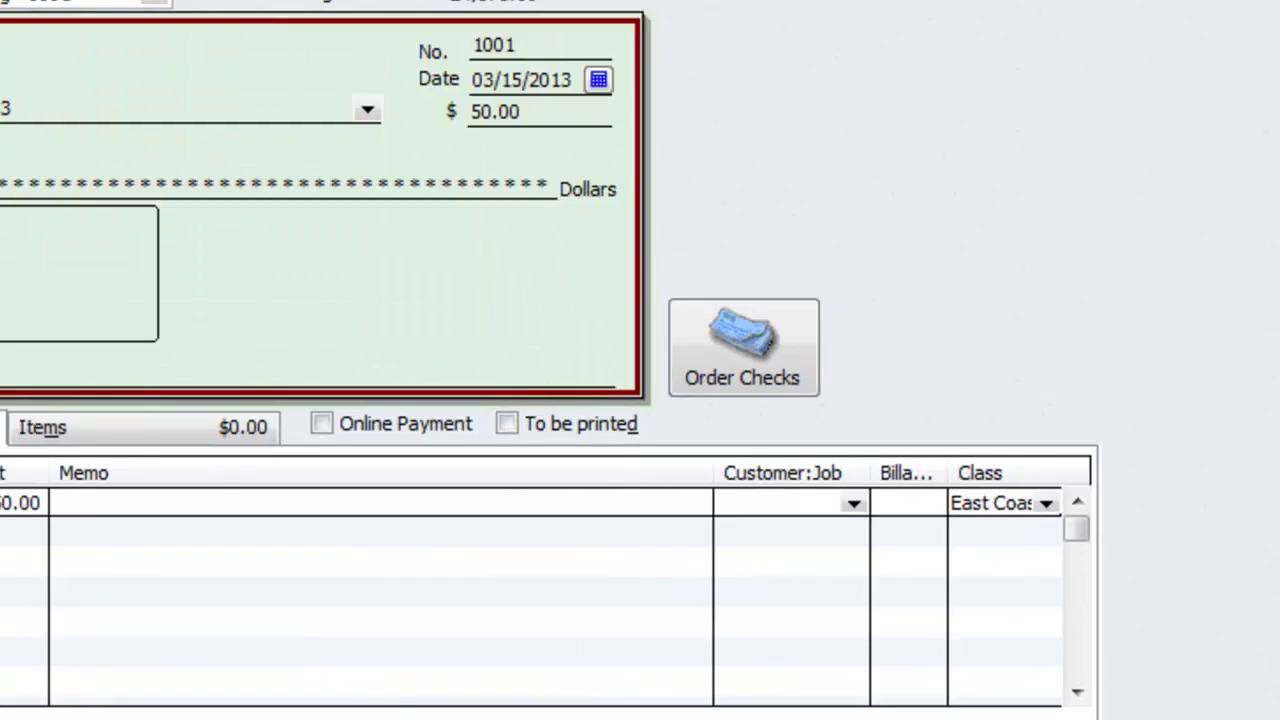
key("alt+s")
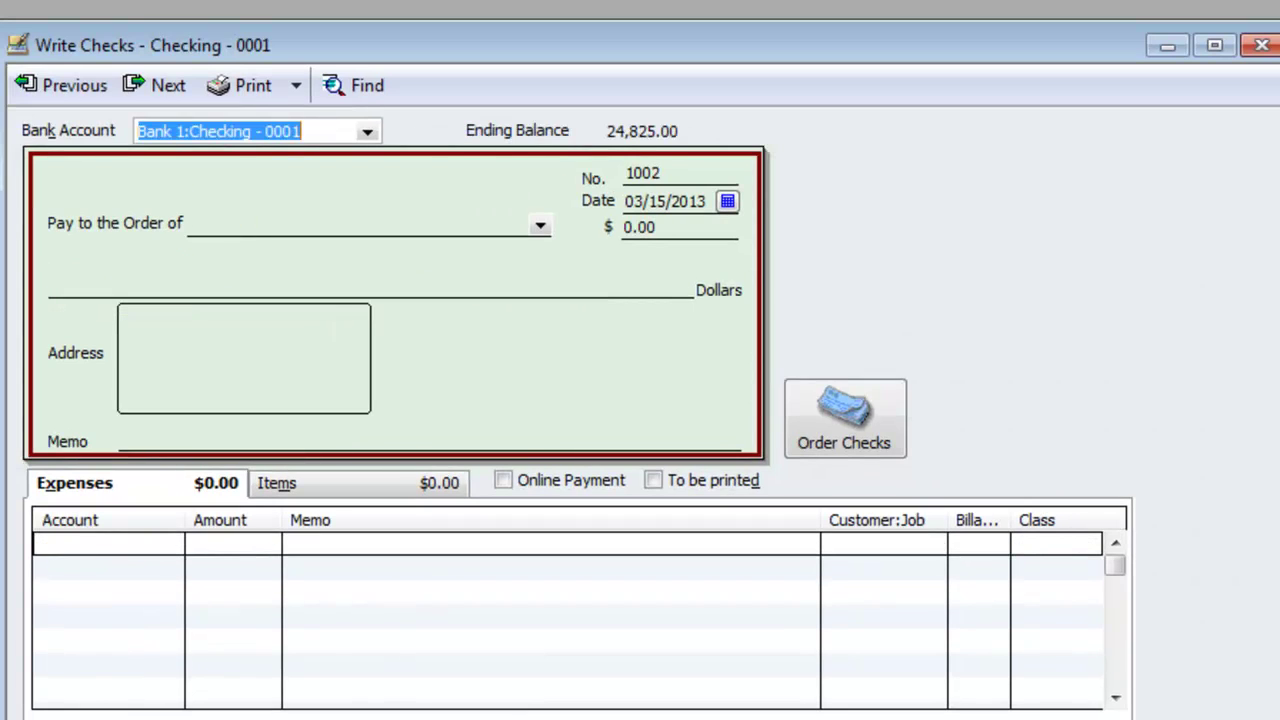
- Clear the check number and make the check payable to Vendor 3 for 28.00
left_click(643, 173)
key("Delete")
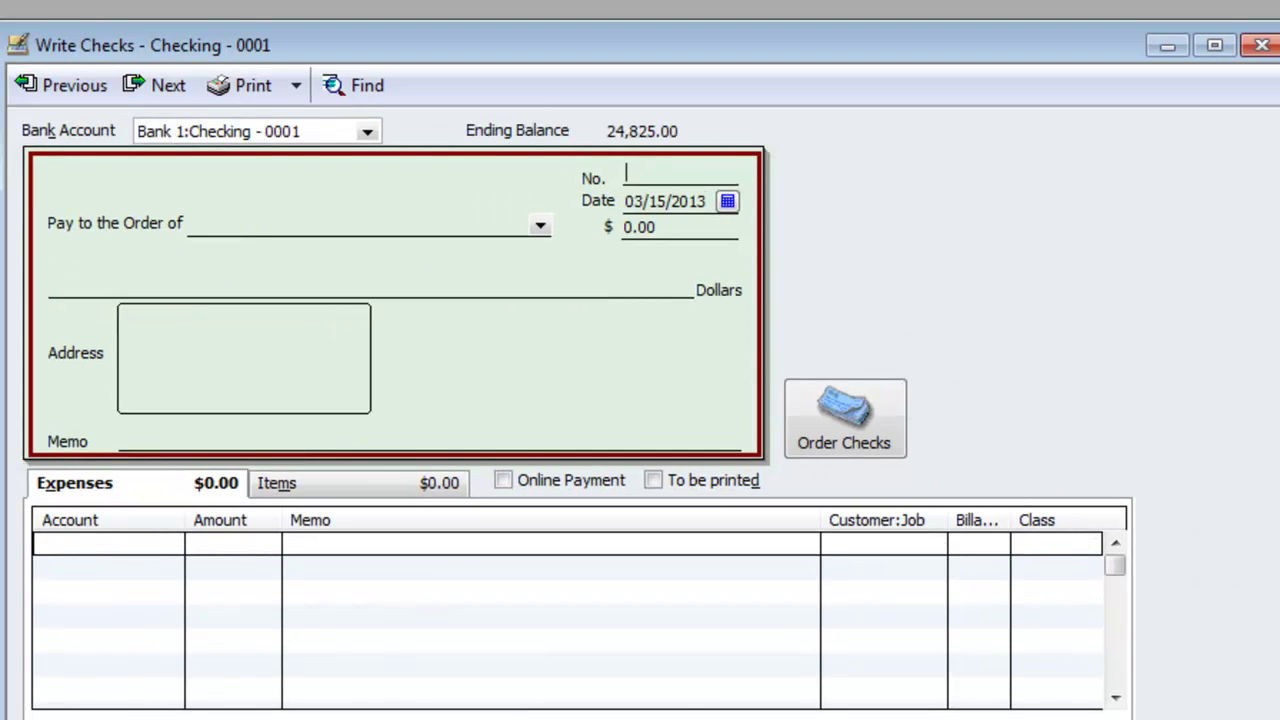
key("Tab")
key("Tab")
type("Vend")
key("Down")
key("Down")
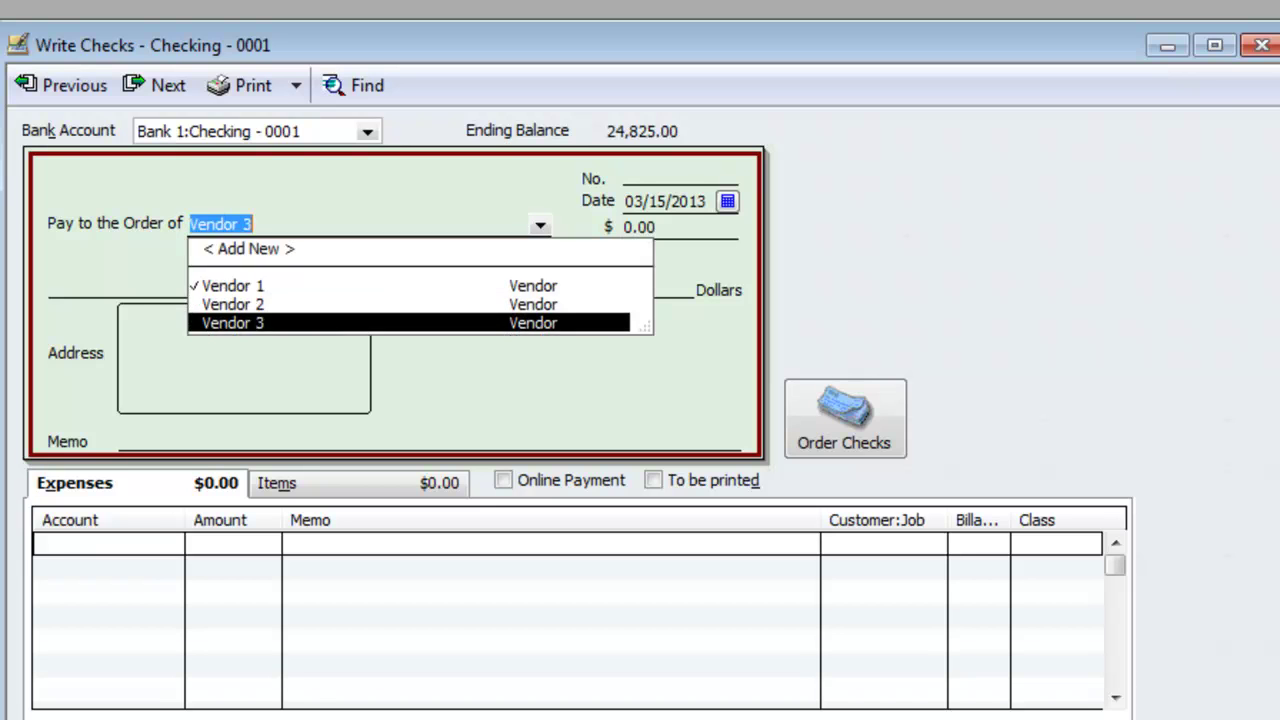
key("Tab")
type("28")
key("Tab")
- Charge it to Internet Expense with class West Coast, save, and close Write Checks
key("Tab")
key("Tab")
key("Tab")
type("Int")
key("Tab")
key("Tab")
key("Tab")
key("Tab")
type("wes")
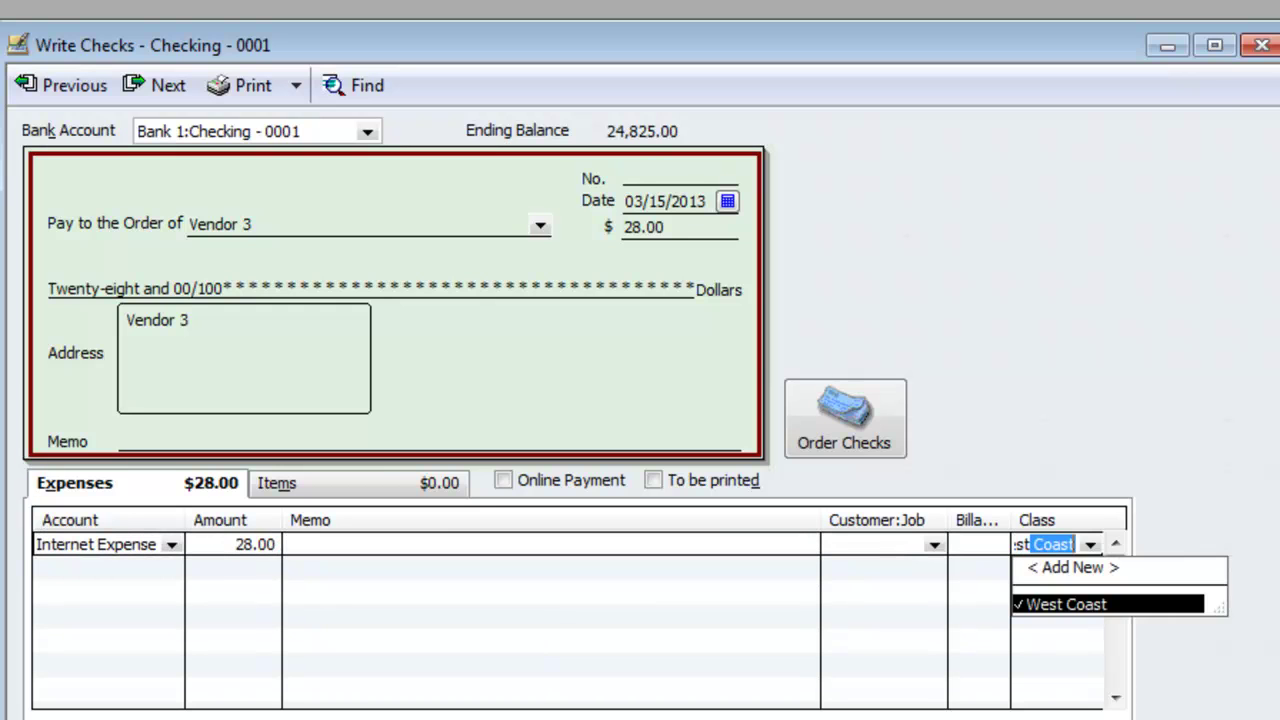
key("Tab")
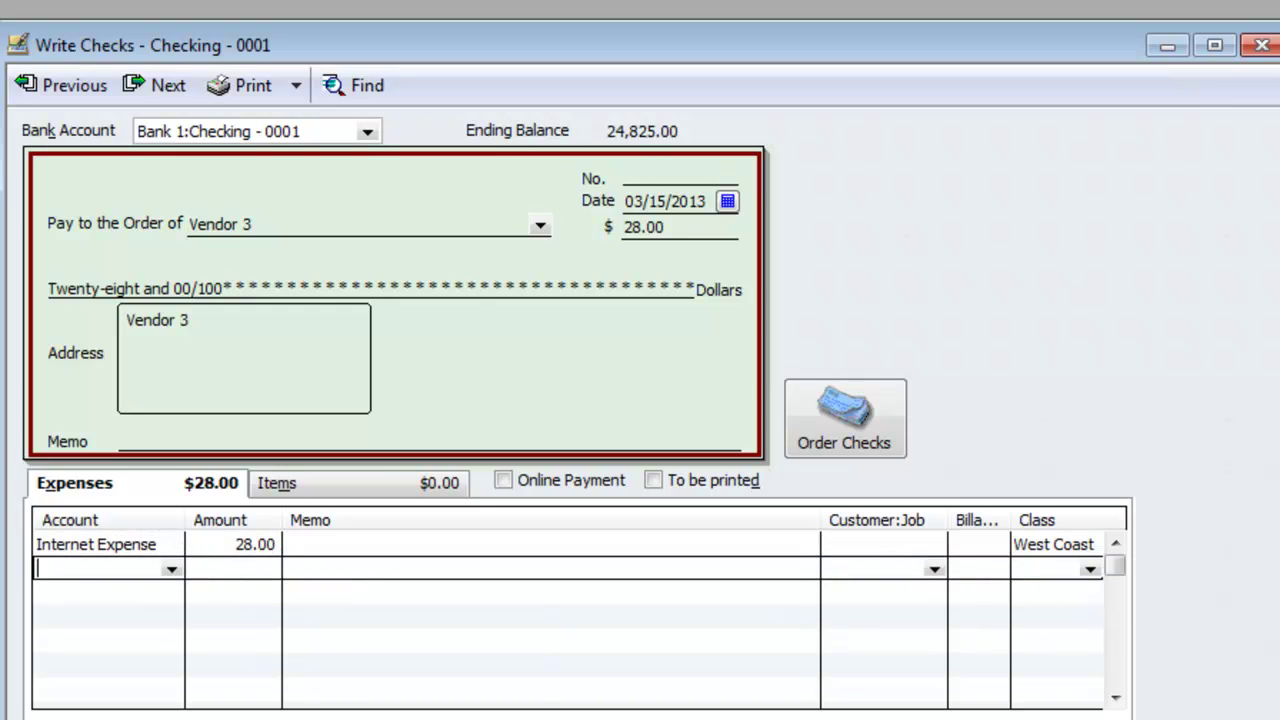
key("alt+s")
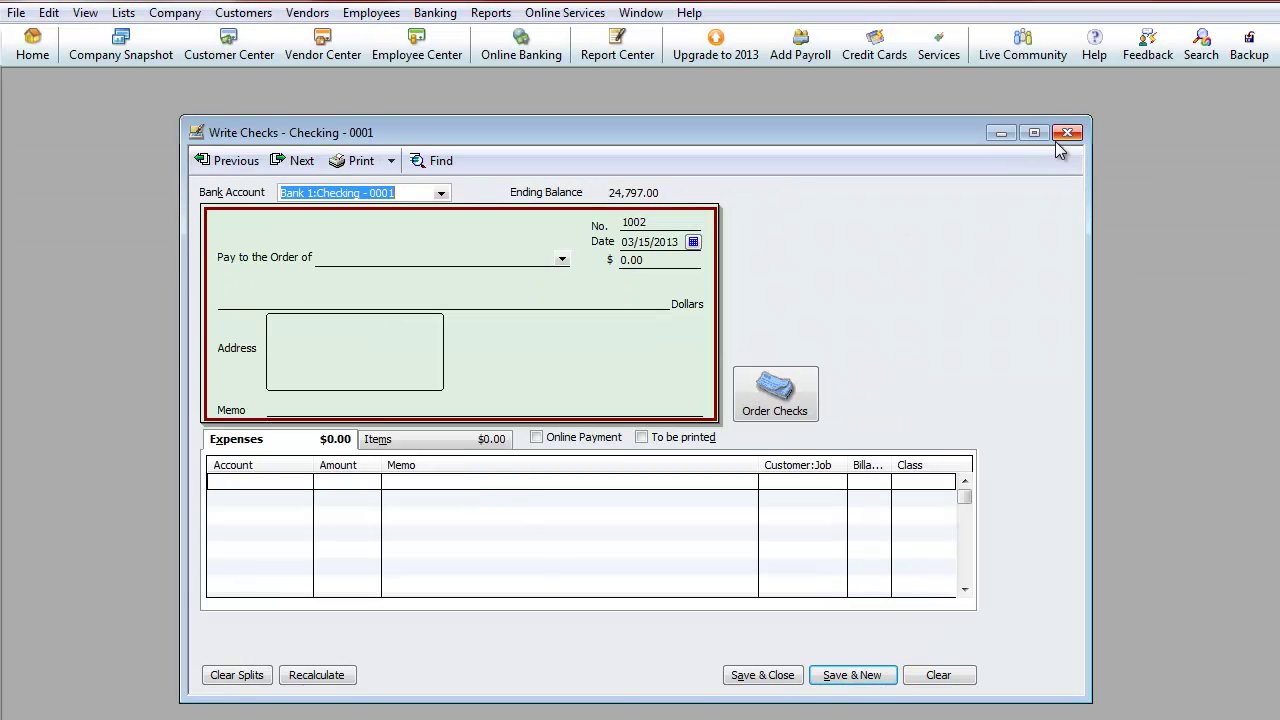
left_click(1262, 45)
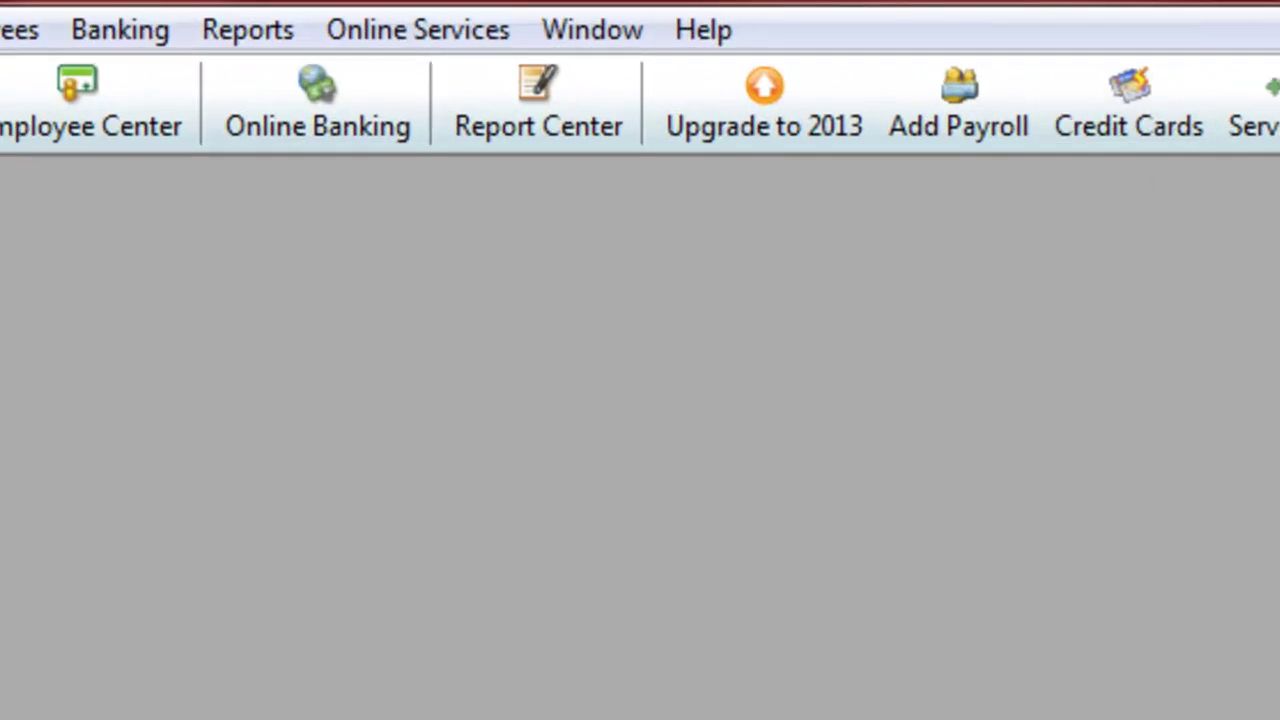
- Open the Profit & Loss Standard report under Company & Financial reports
left_click(430, 21)
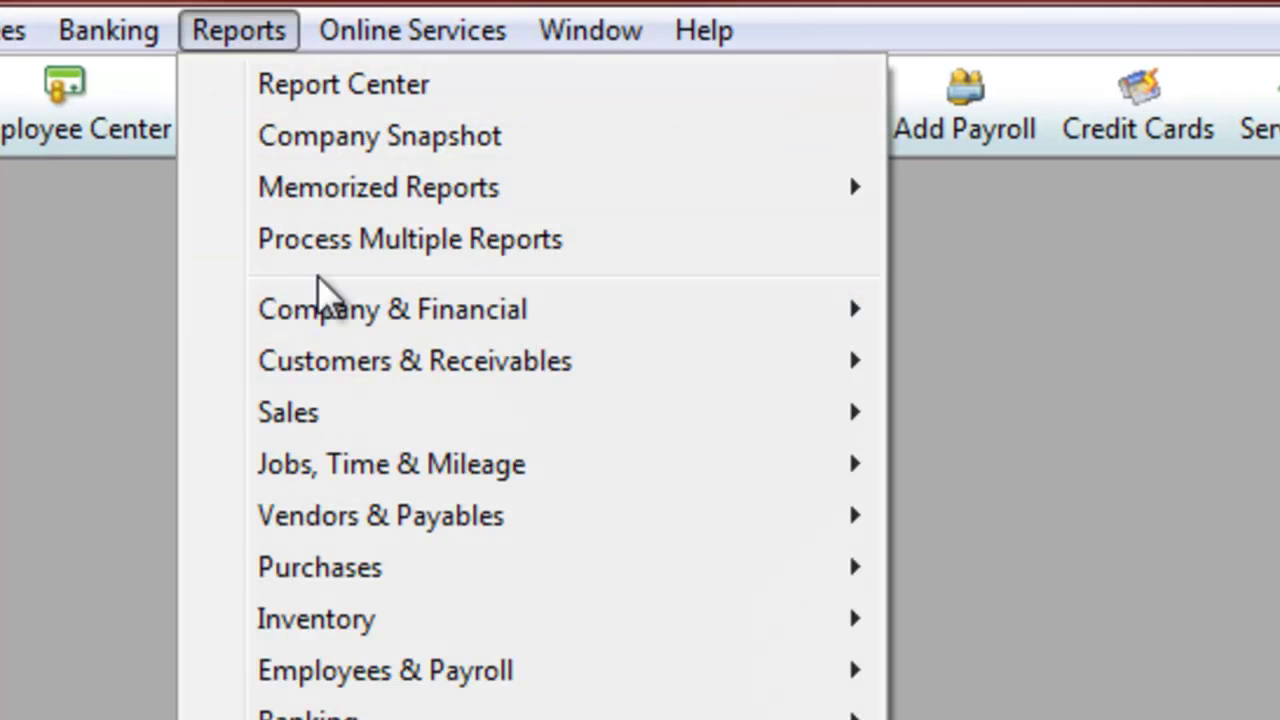
mouse_move(409, 318)
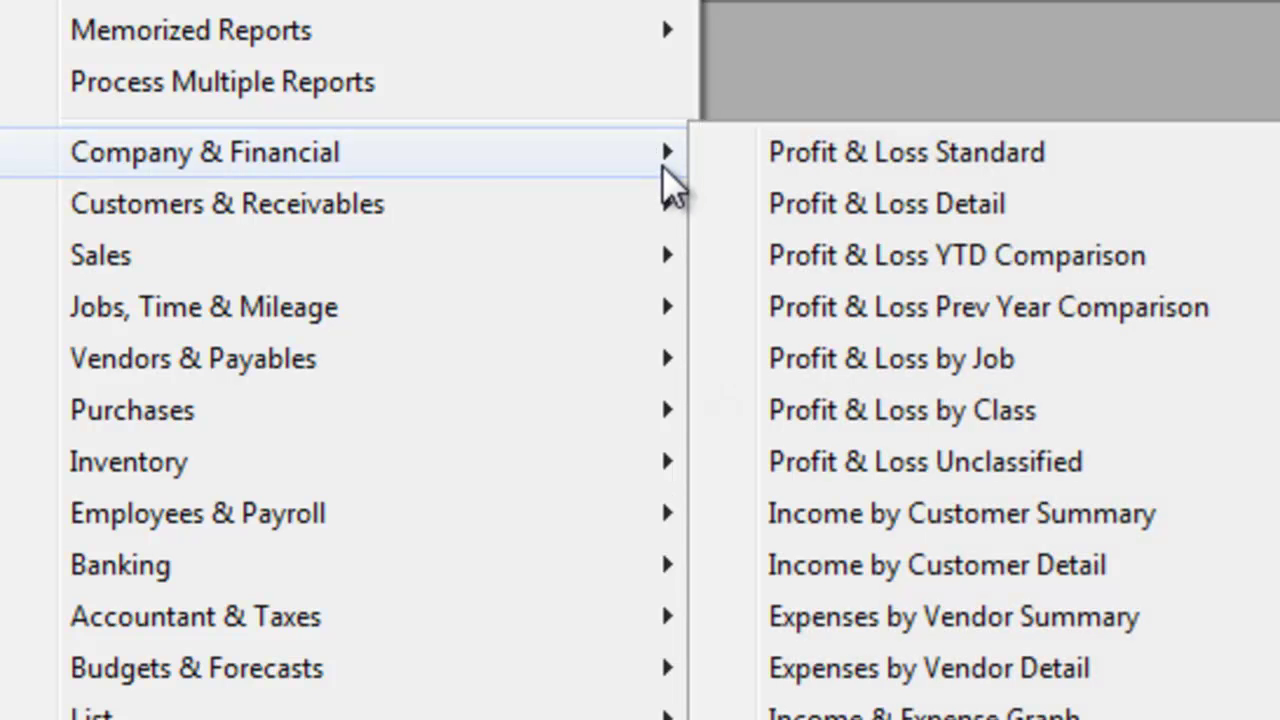
left_click(763, 171)
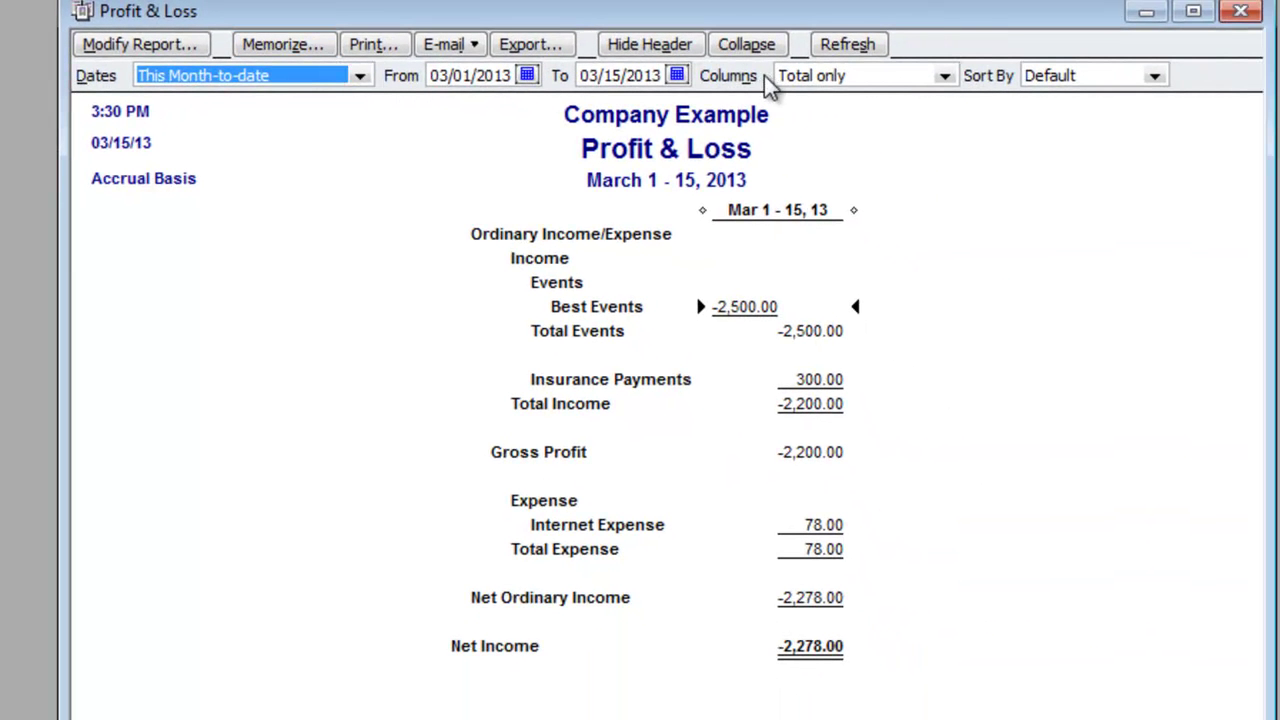
- Show Profit & Loss columns by Class, narrowing East Coast without resizing other columns
left_click(943, 77)
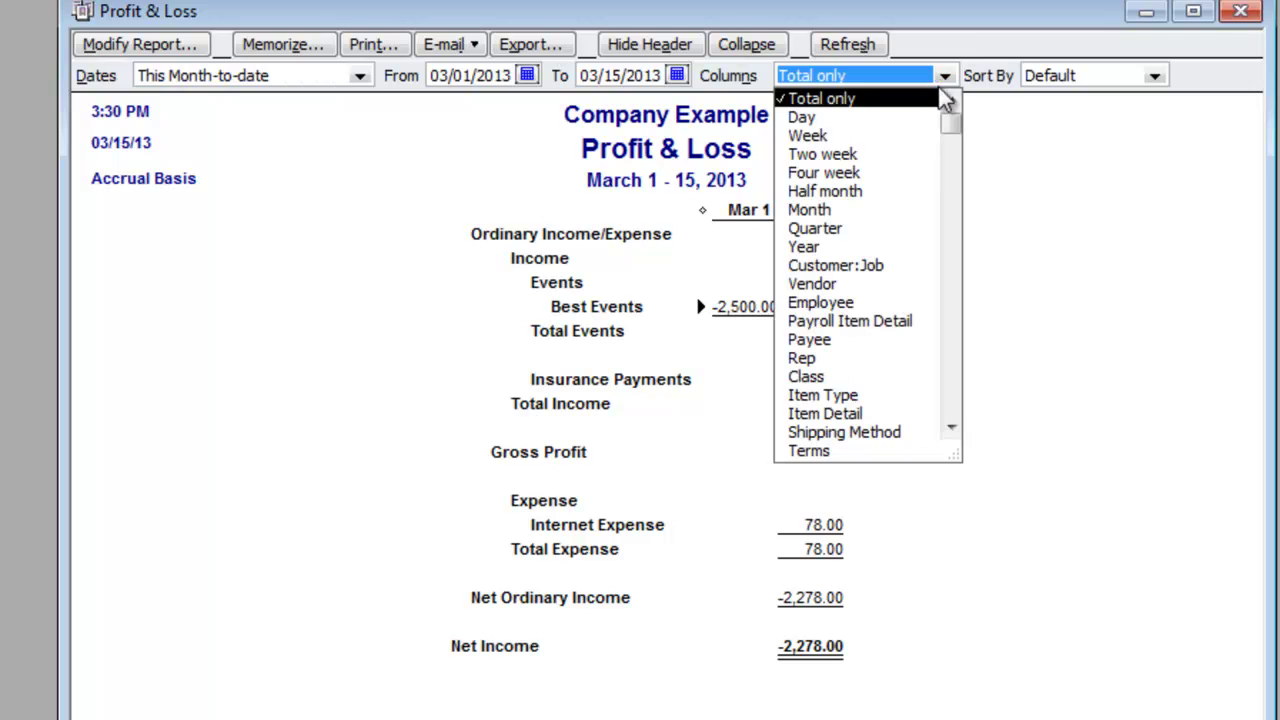
scroll(855, 245, "down", 1)
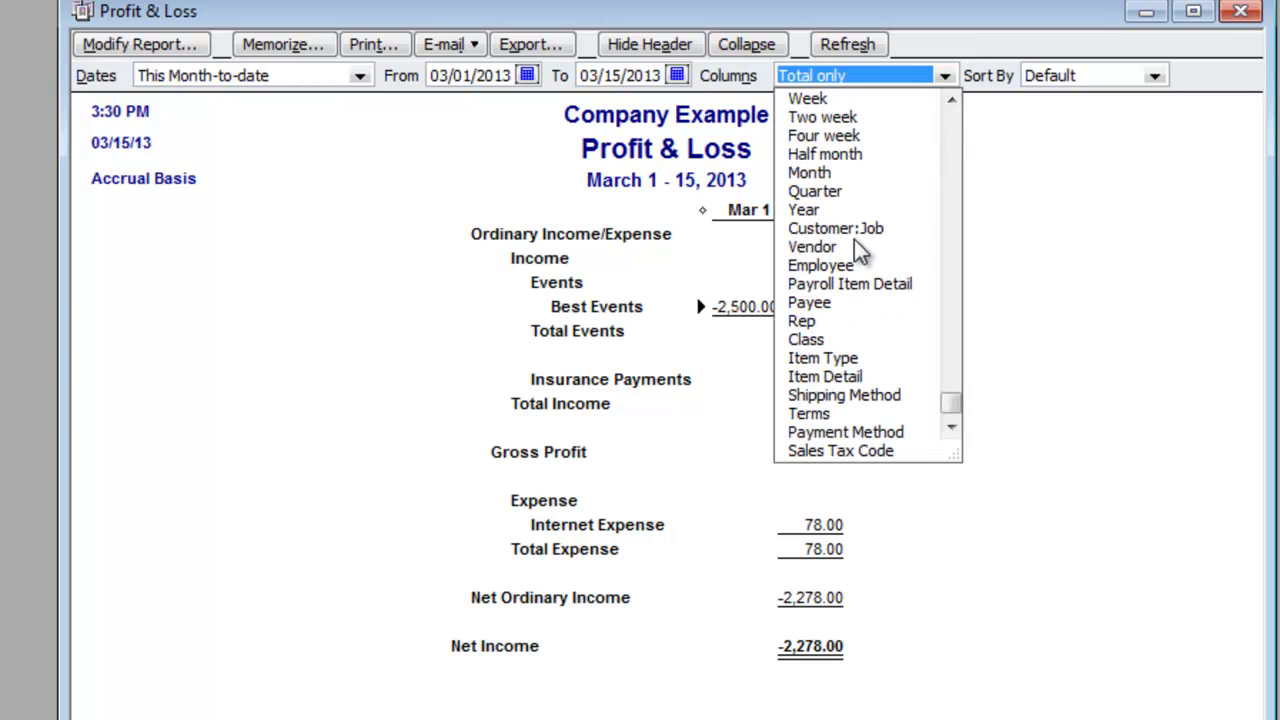
left_click(830, 340)
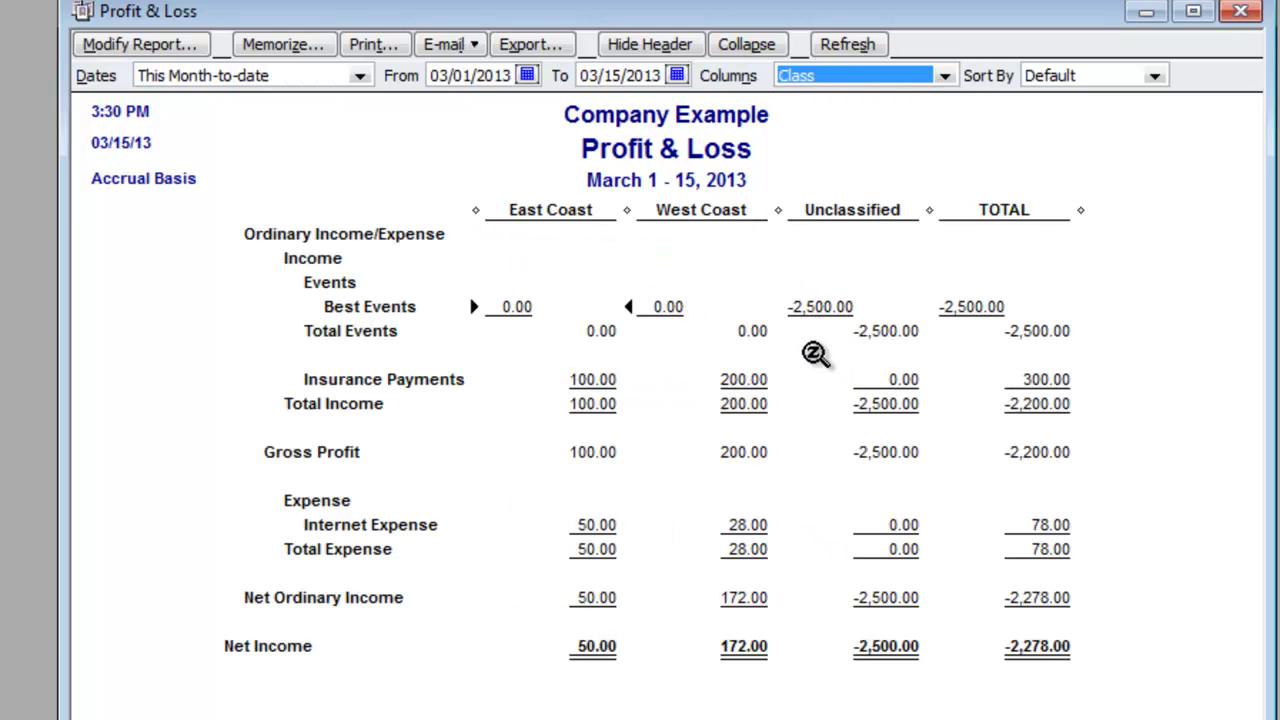
left_click_drag(626, 212, 597, 218)
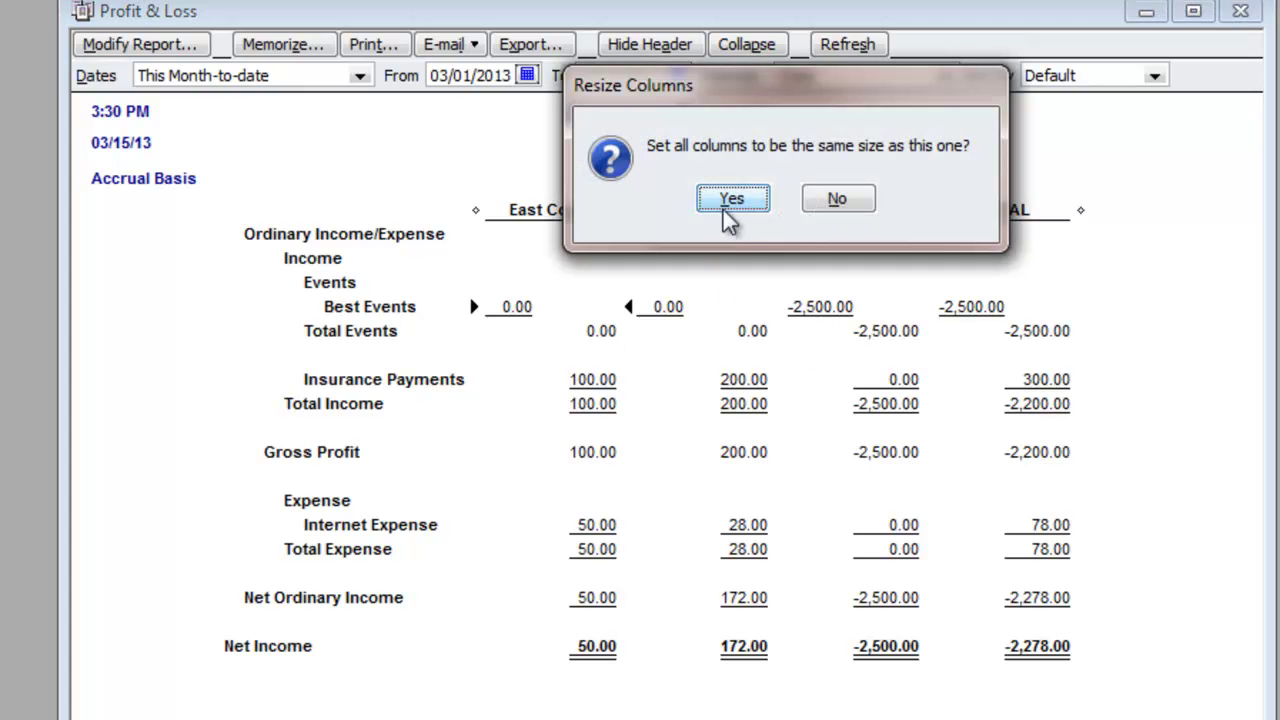
left_click(834, 199)
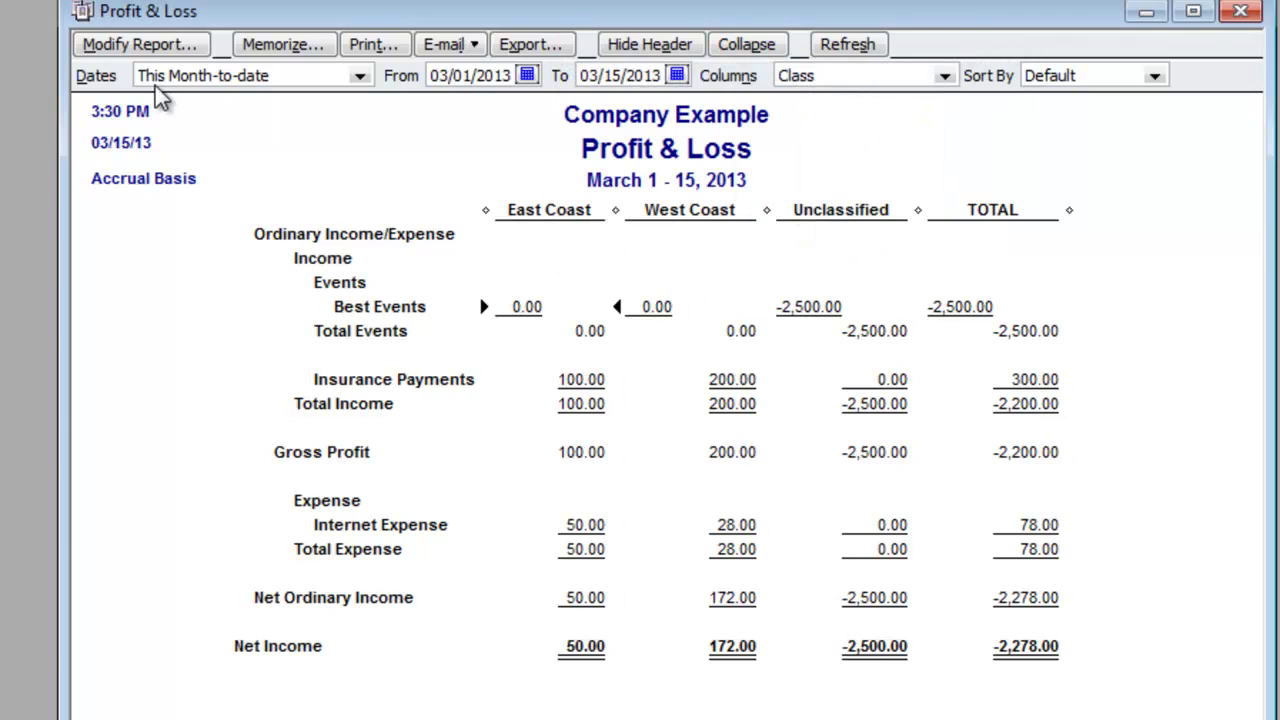
left_click(141, 44)
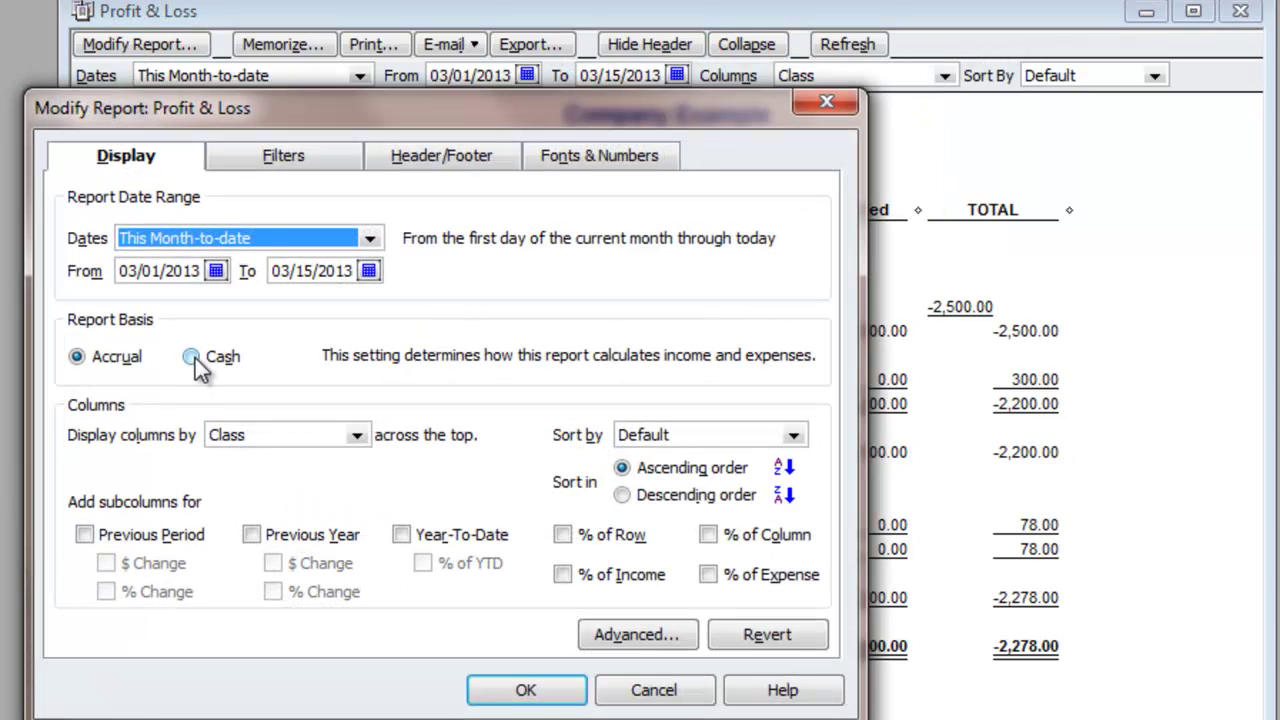
- Change the report basis to Cash, then move and enlarge the report window
left_click(195, 358)
left_click(527, 693)
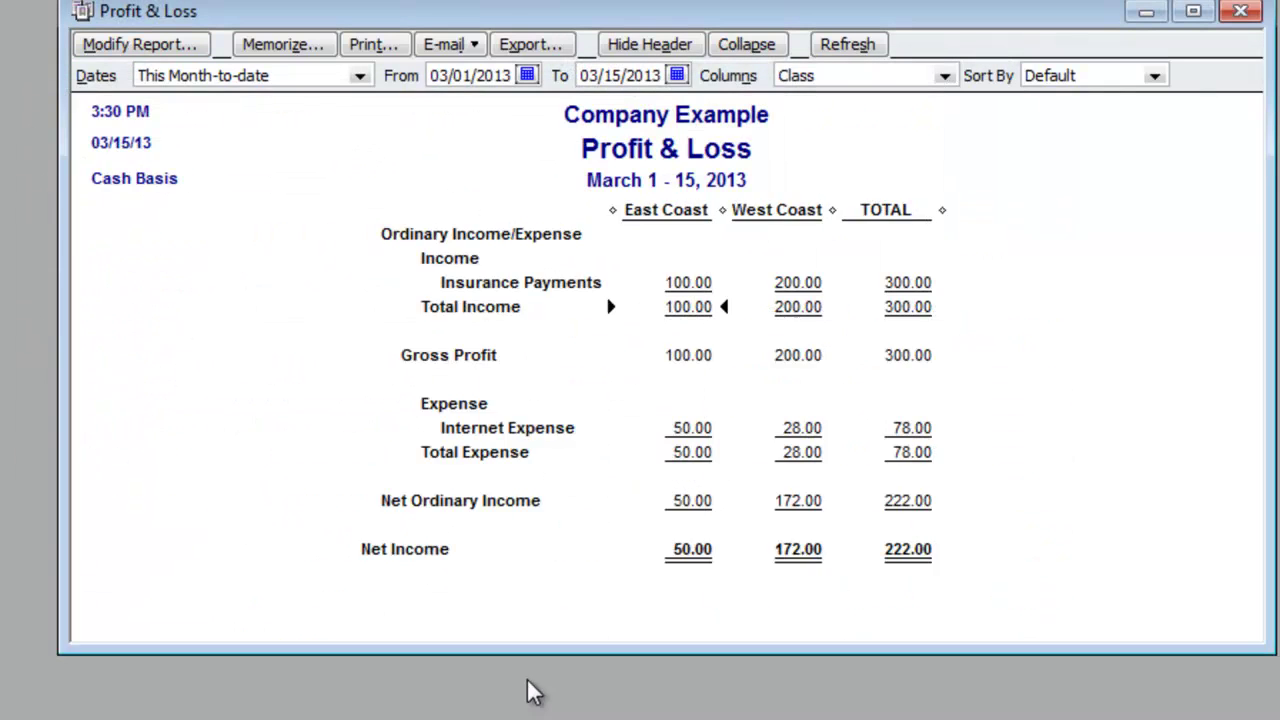
left_click_drag(603, 9, 515, 10)
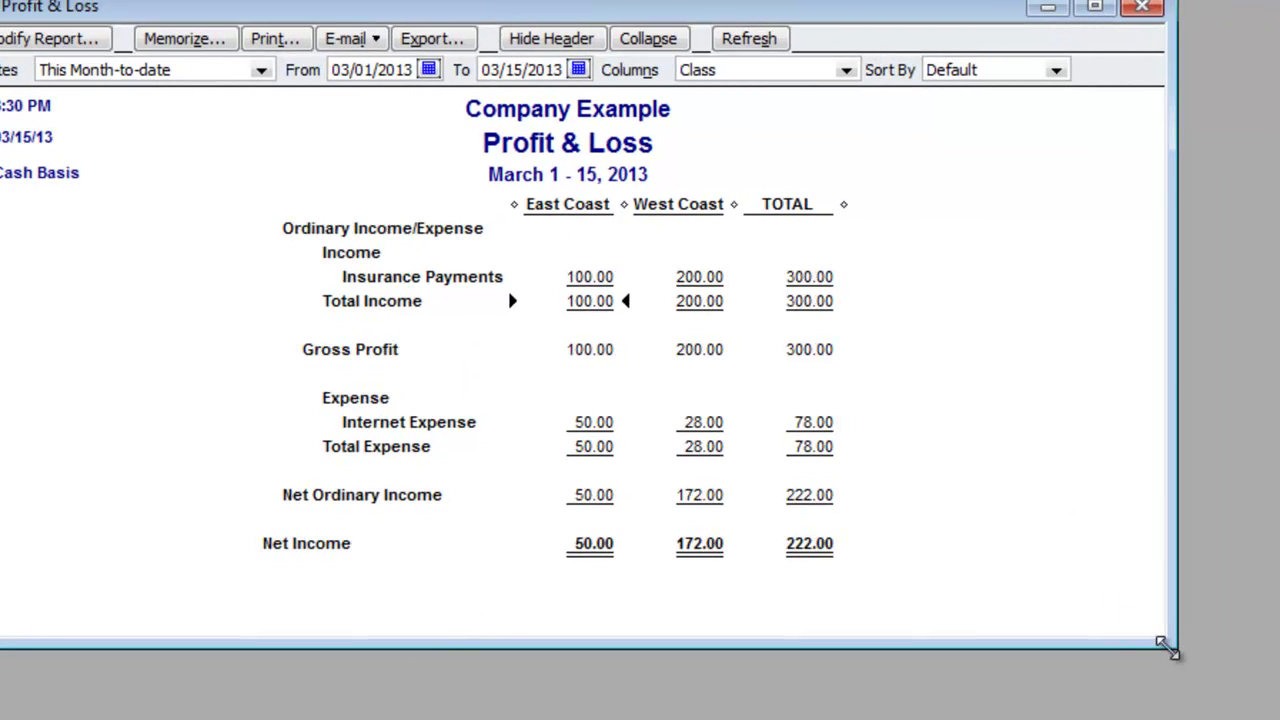
left_click_drag(1168, 645, 1279, 719)
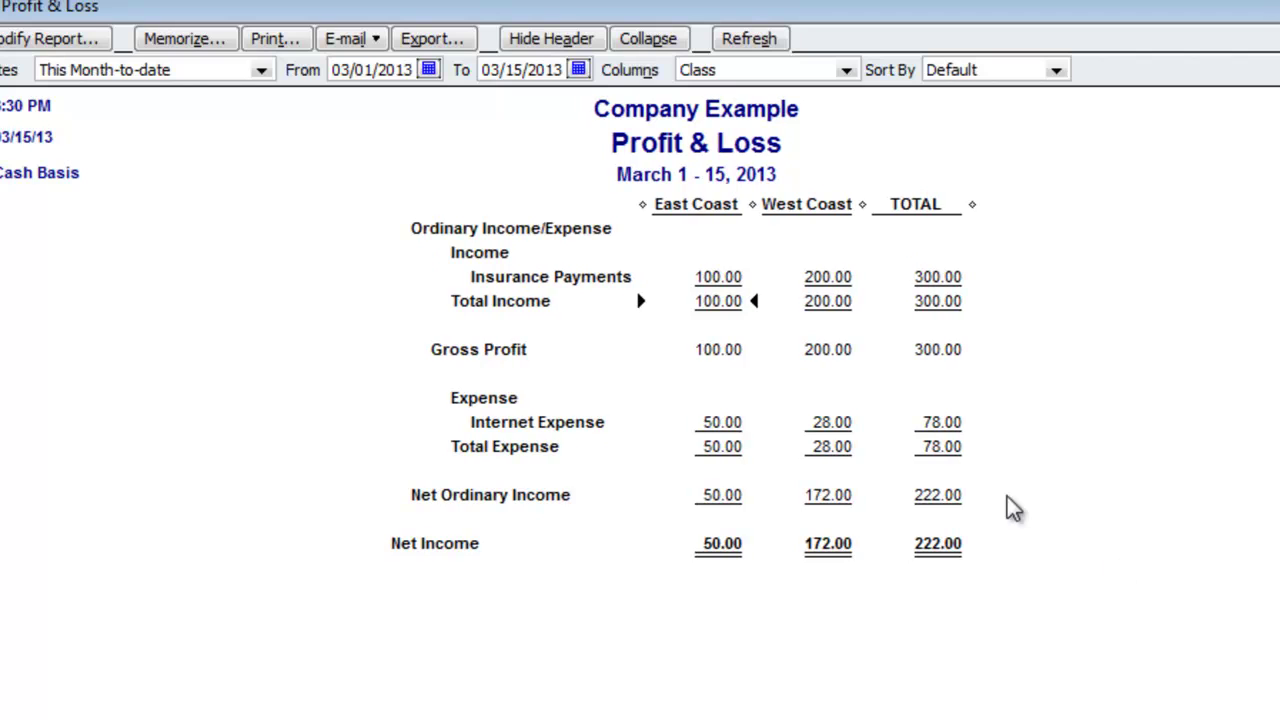